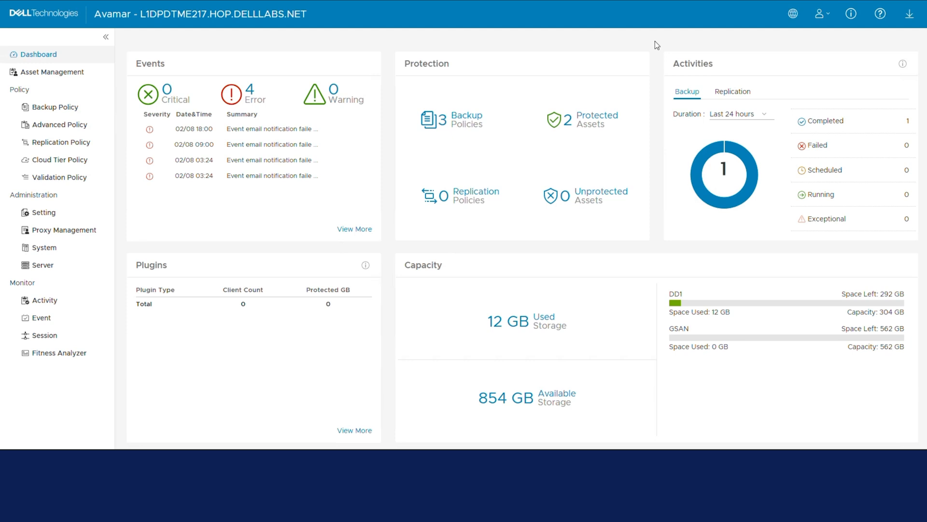
Open the backup list of client l1dpdtme218.hop.delllabs.net in the clients domain and examine its local backup
left_click(72, 72)
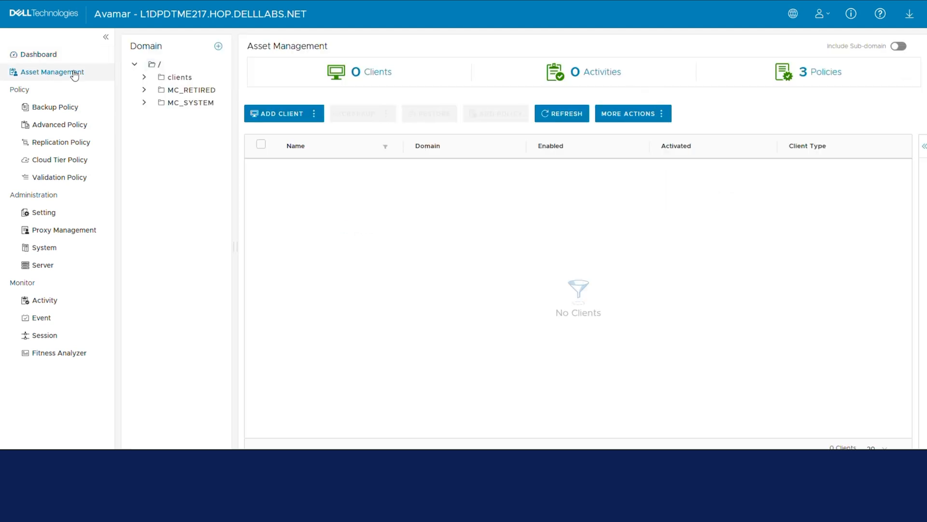
left_click(174, 81)
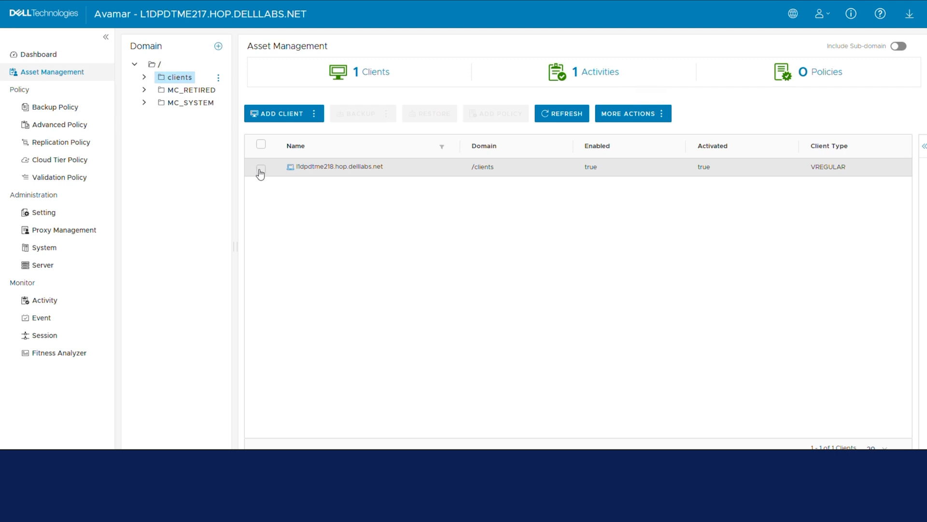
left_click(311, 178)
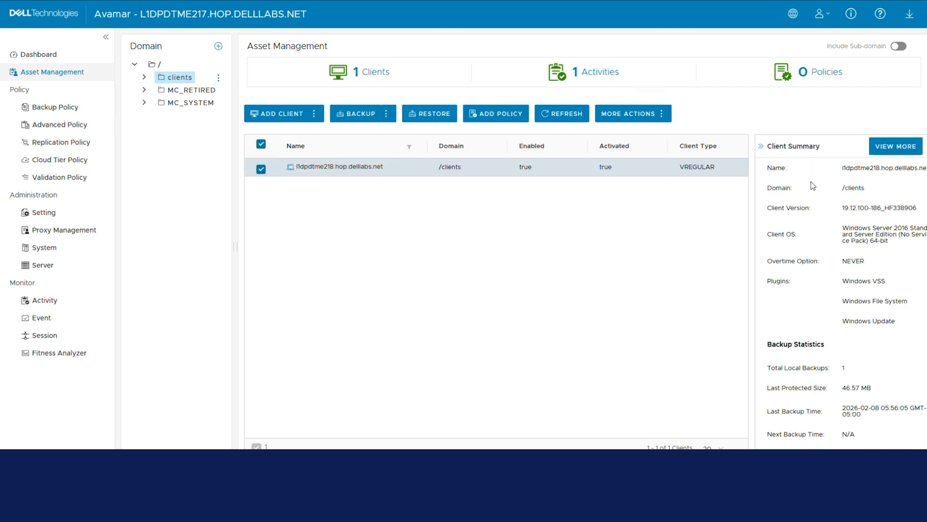
left_click(906, 152)
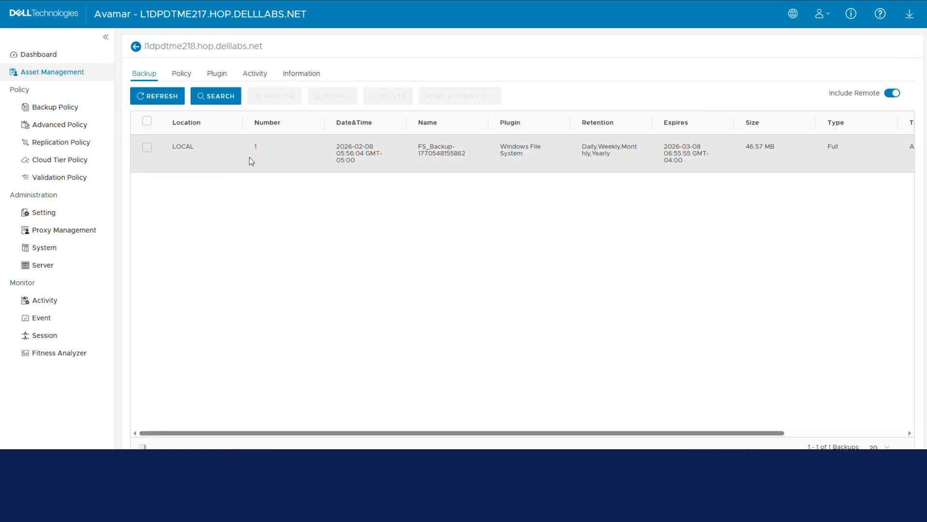
left_click(148, 147)
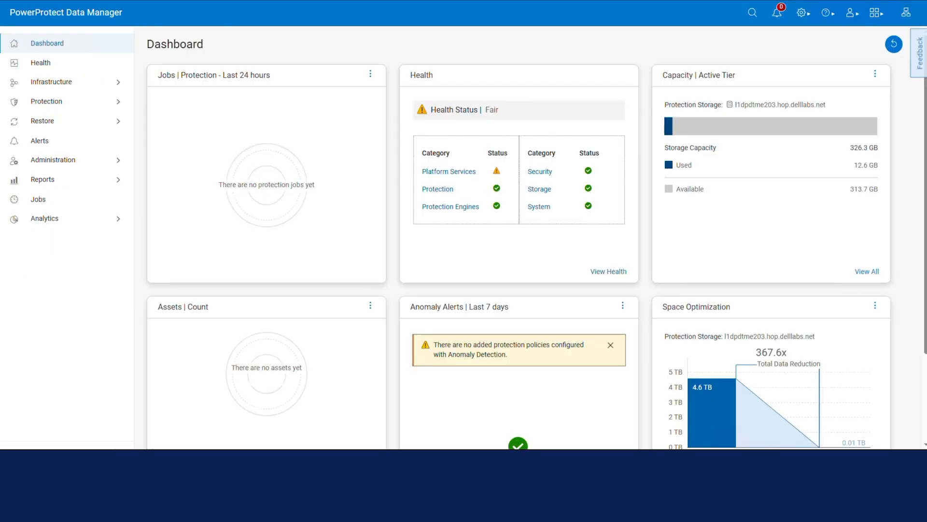
Switch to PowerProtect Data Manager and start adding an Avamar asset source named l1dpdtme217.hop.delllabs.net
left_click(81, 83)
left_click(79, 117)
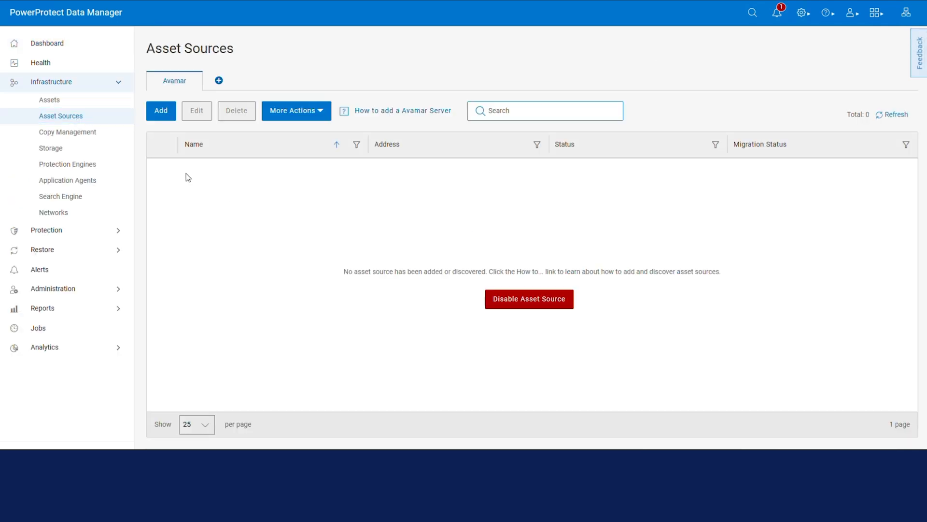
left_click(170, 113)
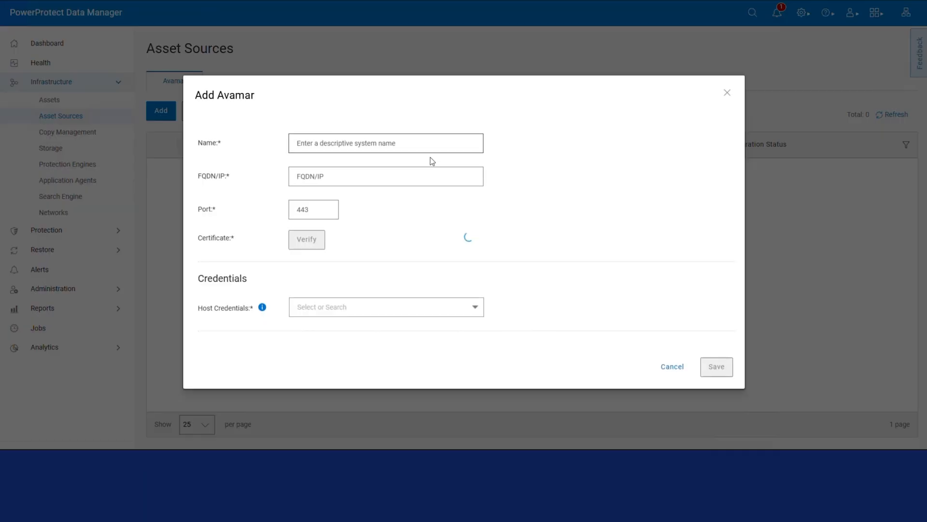
left_click(403, 140)
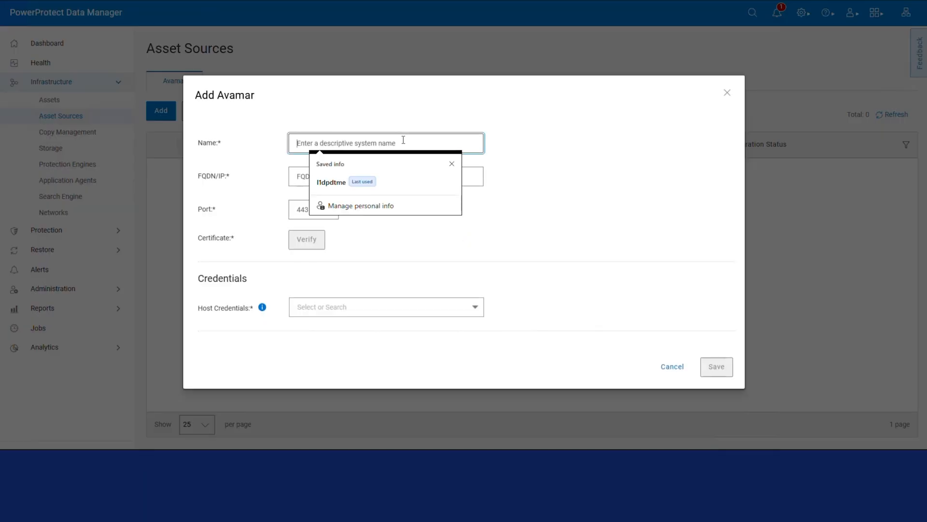
left_click(322, 182)
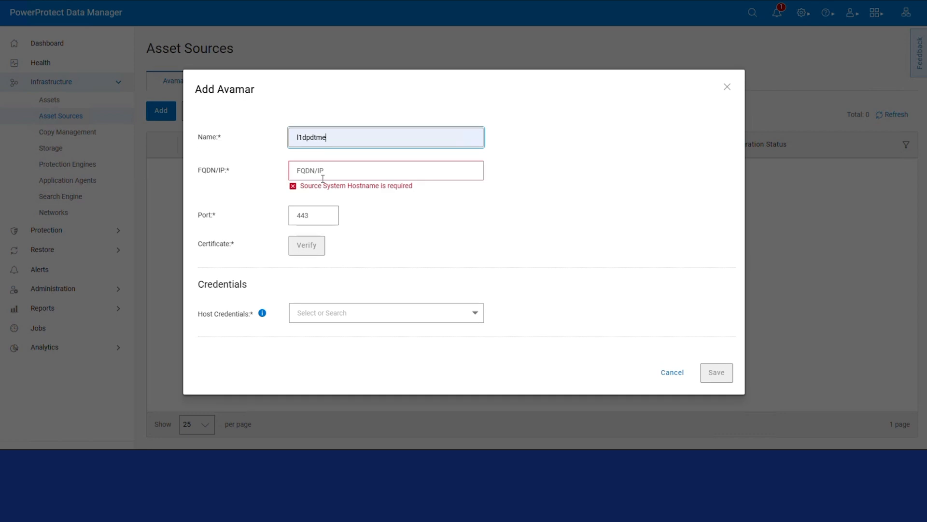
type("217")
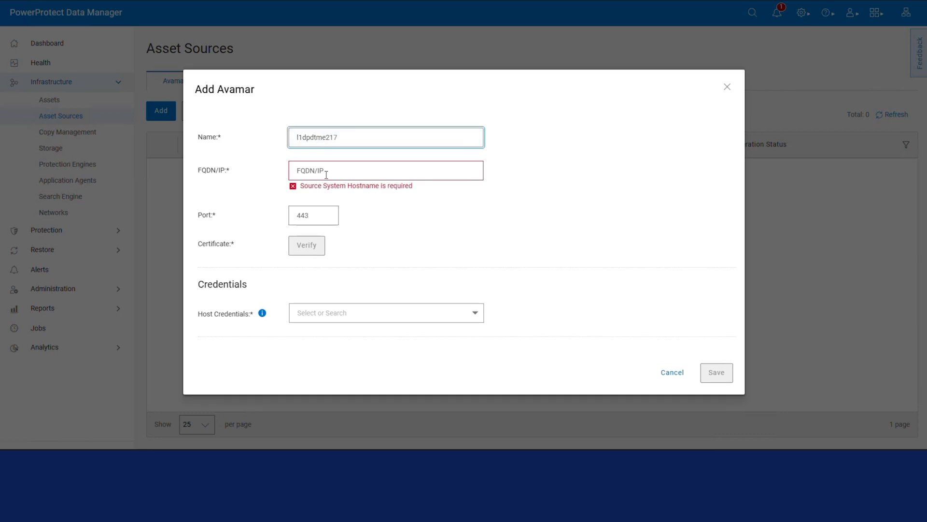
type(".hop.delllabs.net")
Copy the source's name into its FQDN/IP so the address is l1dpdtme217.hop.delllabs.net
left_click(326, 175)
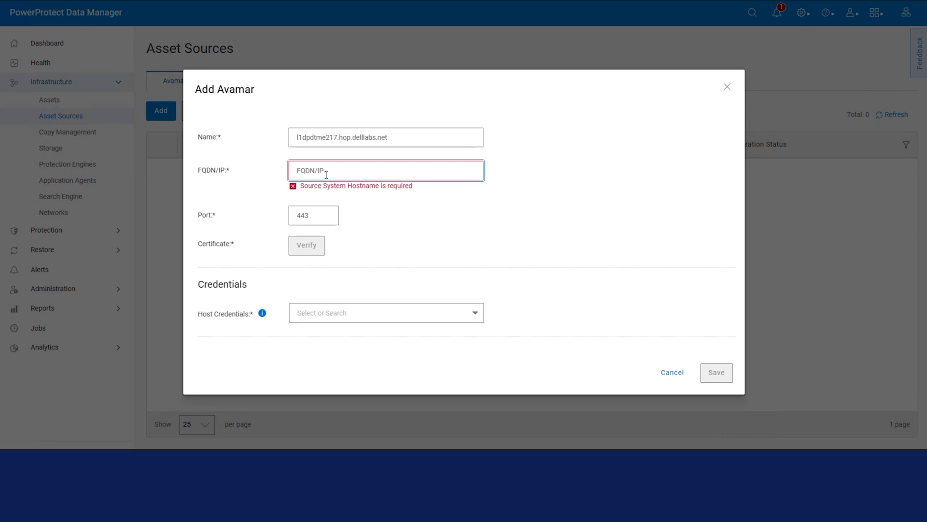
left_click(404, 139)
key("ctrl+a")
key("ctrl+c")
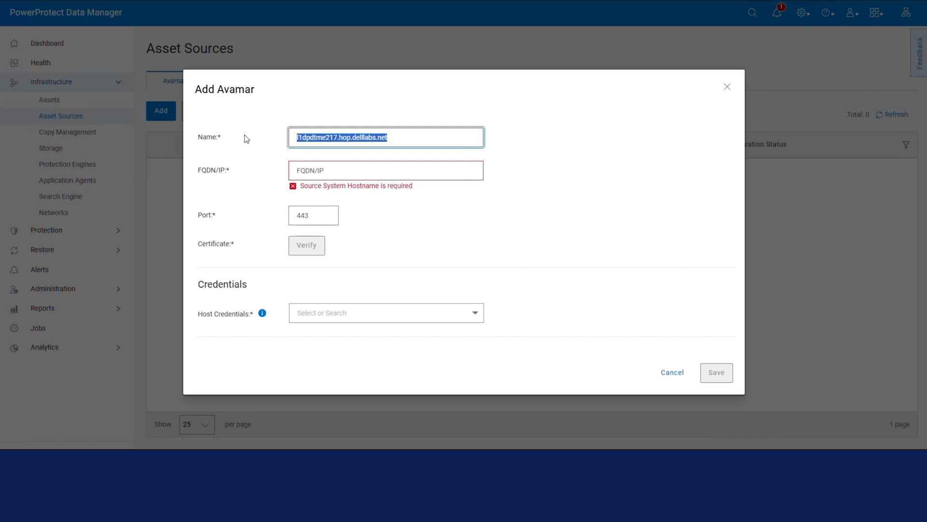
left_click(360, 172)
key("ctrl+v")
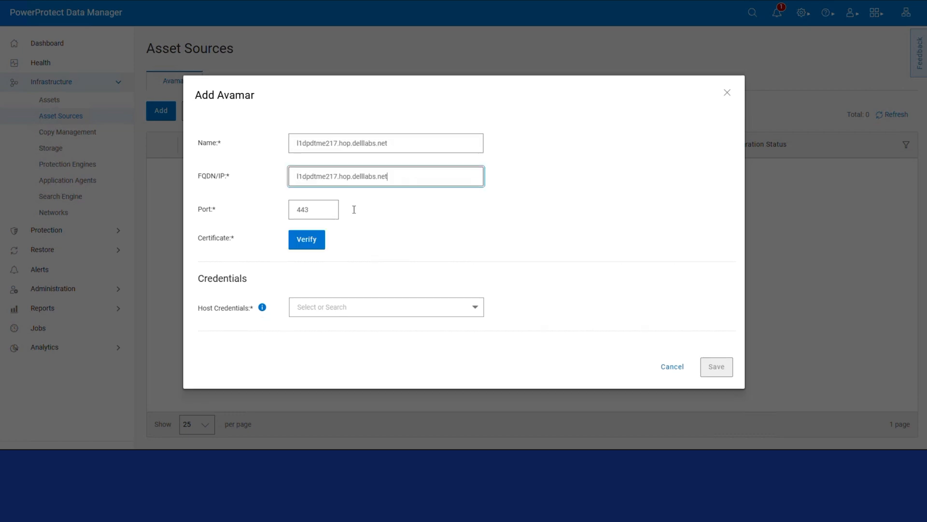
Verify the Avamar server's certificate, choose the AVE host credentials and save the asset source
left_click(313, 244)
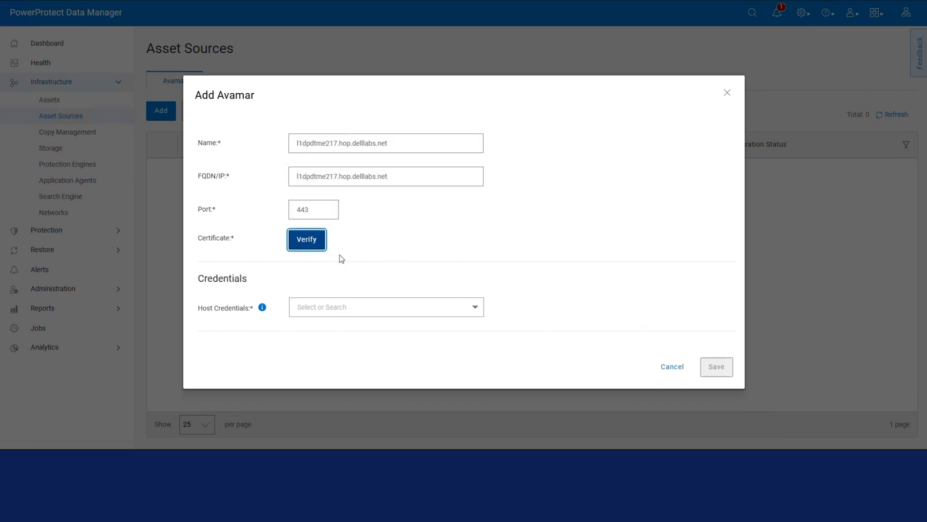
left_click(367, 309)
left_click(327, 377)
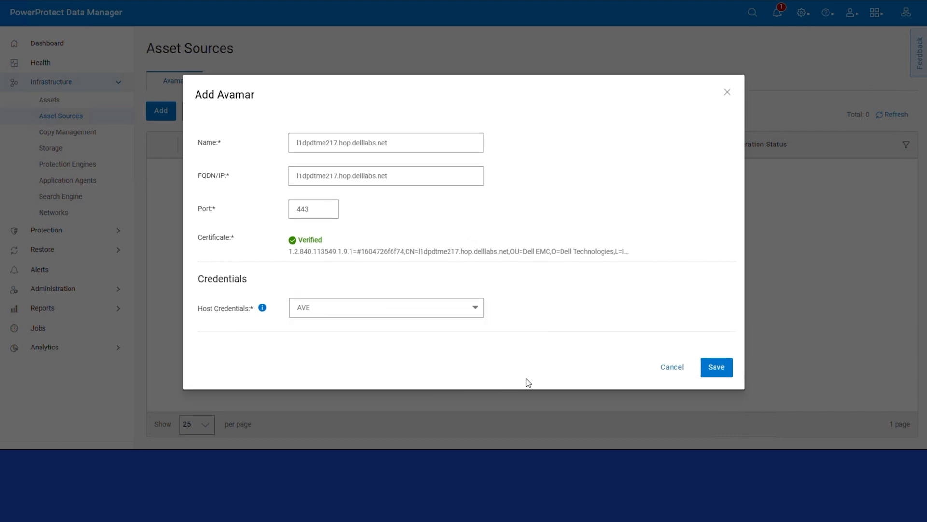
left_click(717, 369)
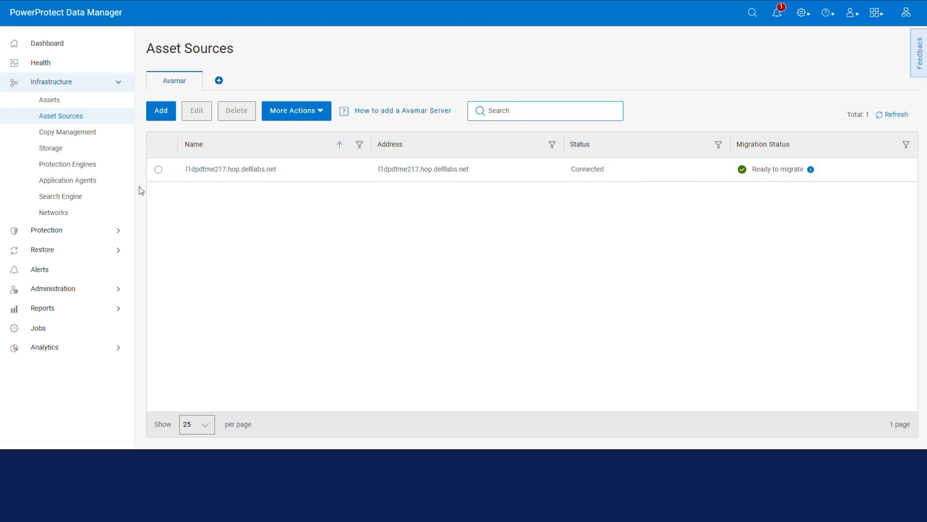
Check the migrated and non-migrated Avamar assets and select the non-migrated asset l1dpdtme218.hop.delllabs.net
left_click(76, 103)
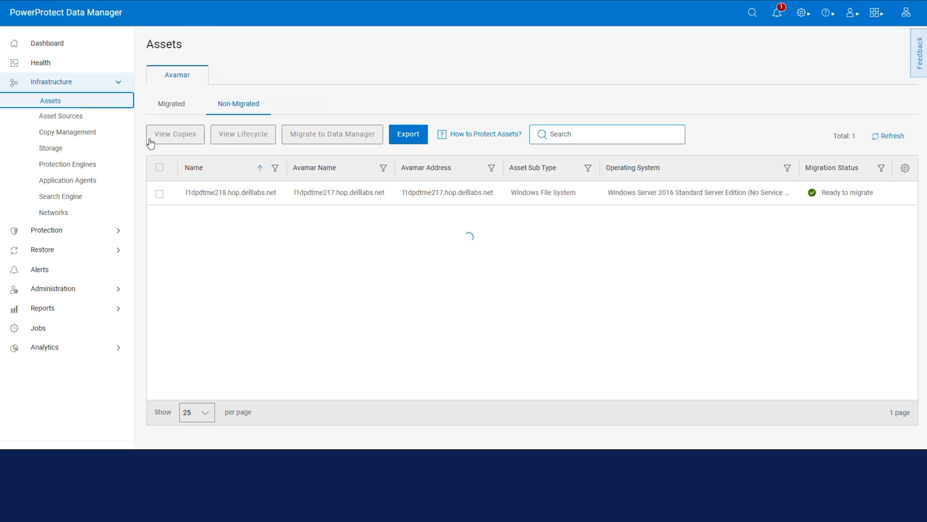
left_click(172, 114)
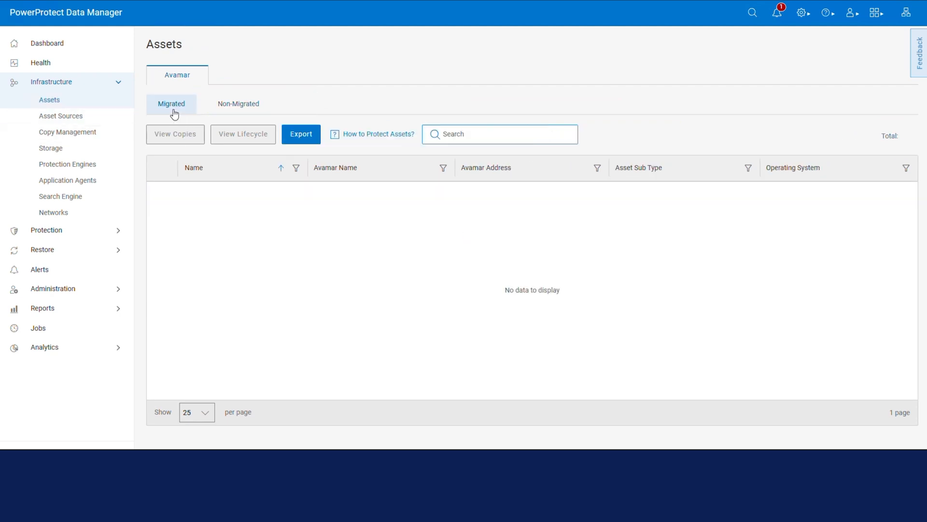
left_click(250, 110)
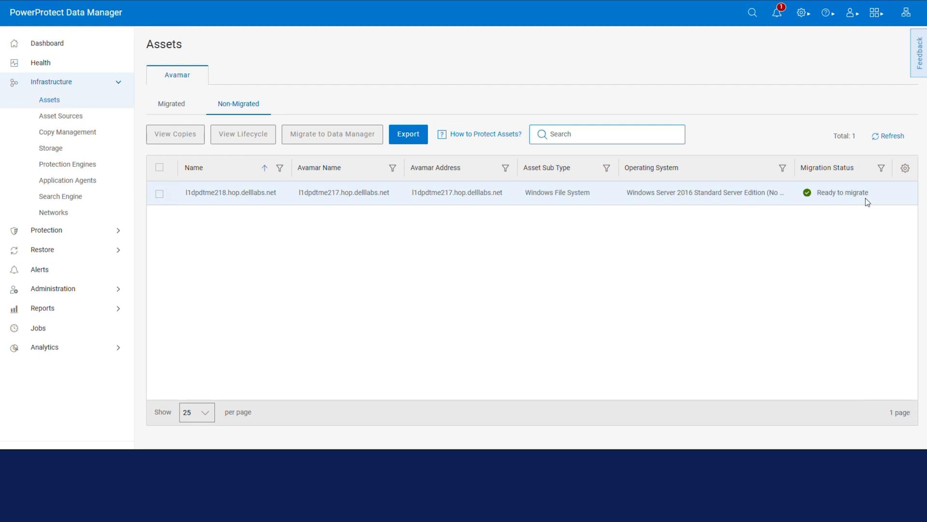
left_click(160, 195)
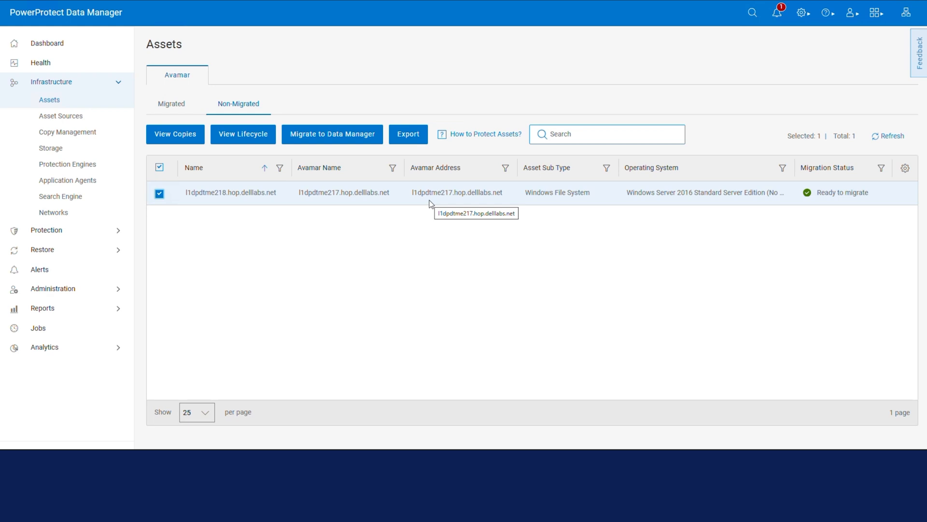
left_click(160, 194)
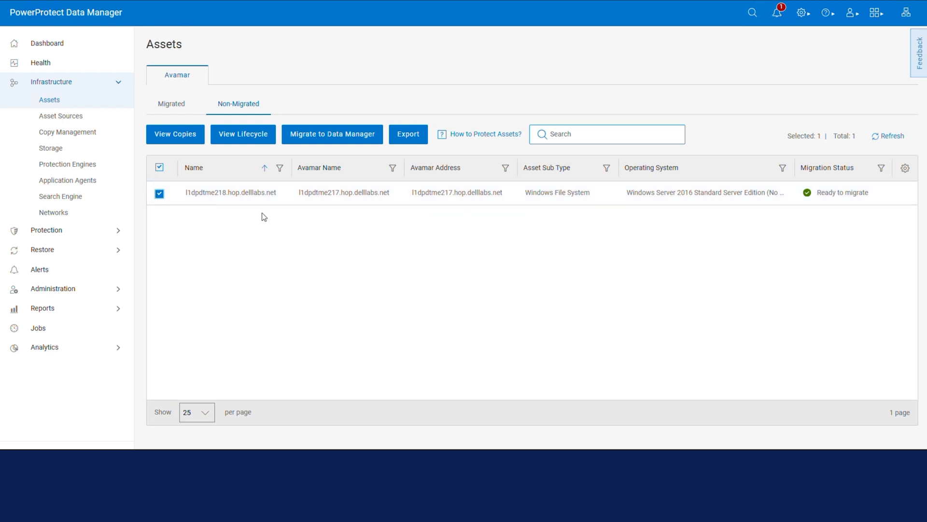
Switch to the PuTTY session and extract avamar-gsan-mover-1.0.0-main-345.tar.gz in /home with tar -xvf
key("alt+Tab")
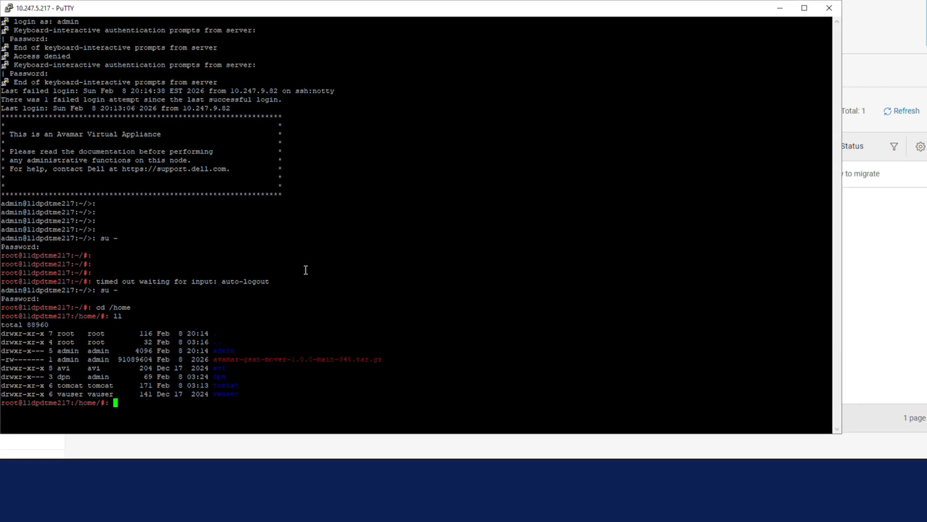
double_click(285, 359)
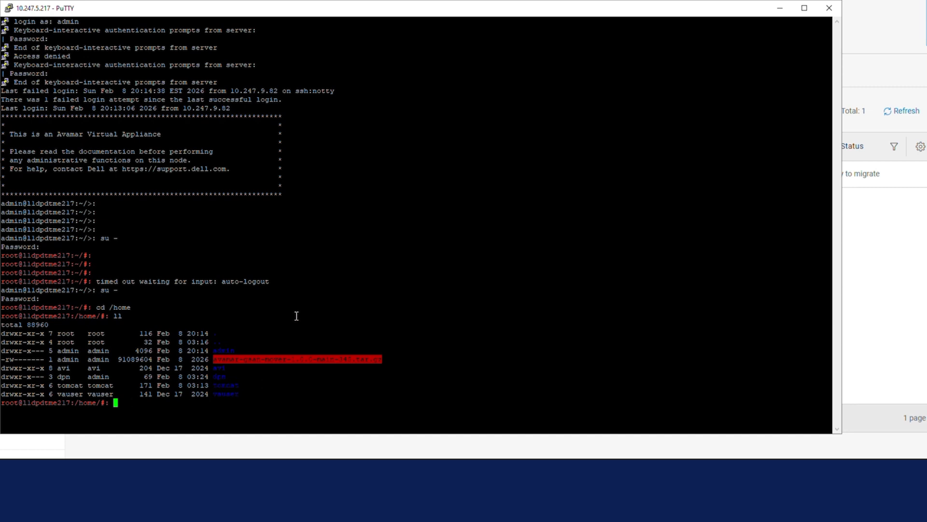
left_click(348, 314)
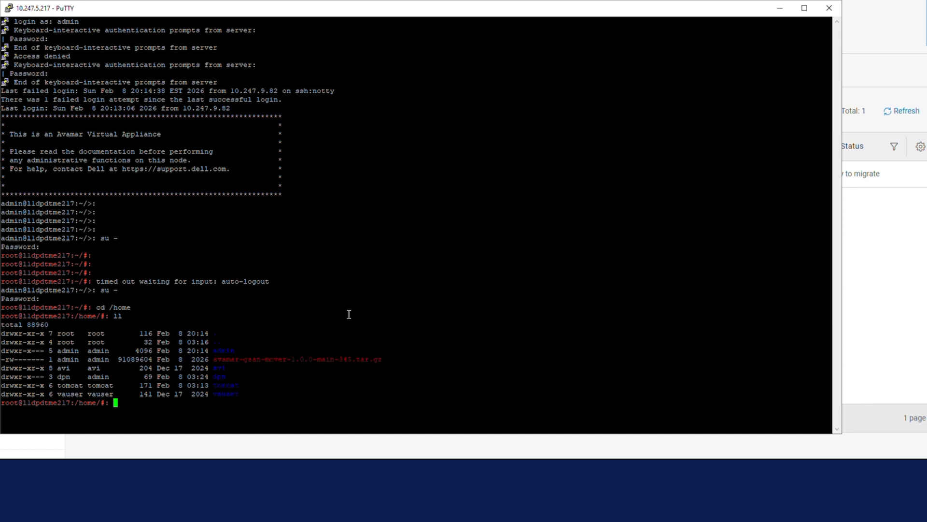
type("tar -xvf avam")
key("Tab")
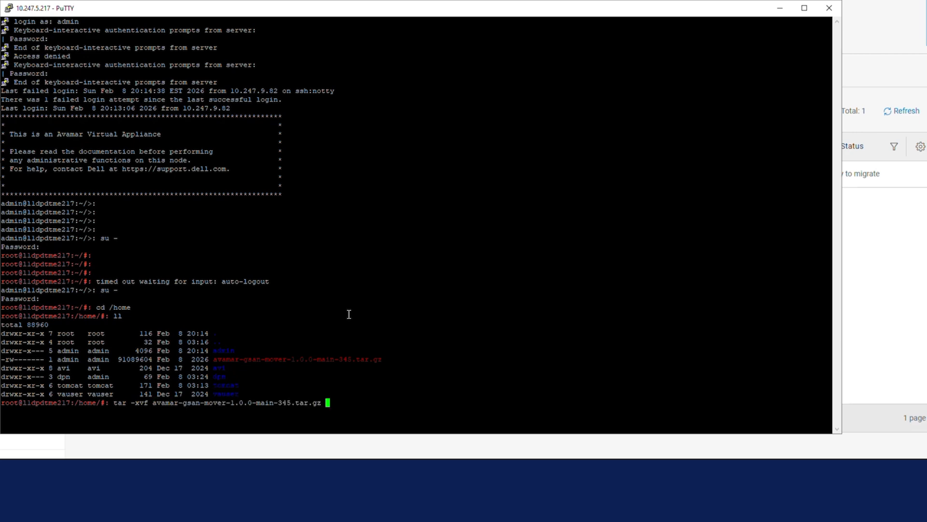
key("Return")
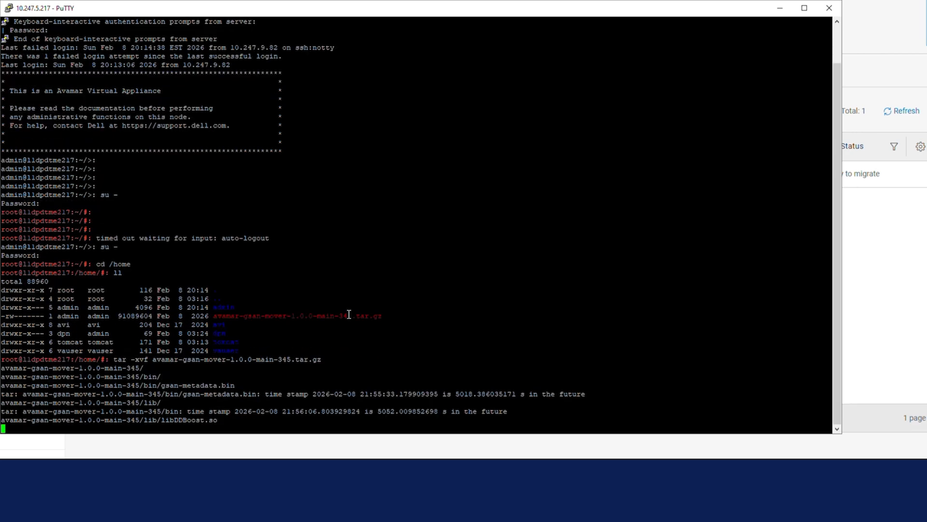
Change into the extracted directory avamar-gsan-mover-1.0.0-main-345
type("cd")
double_click(73, 220)
right_click(499, 194)
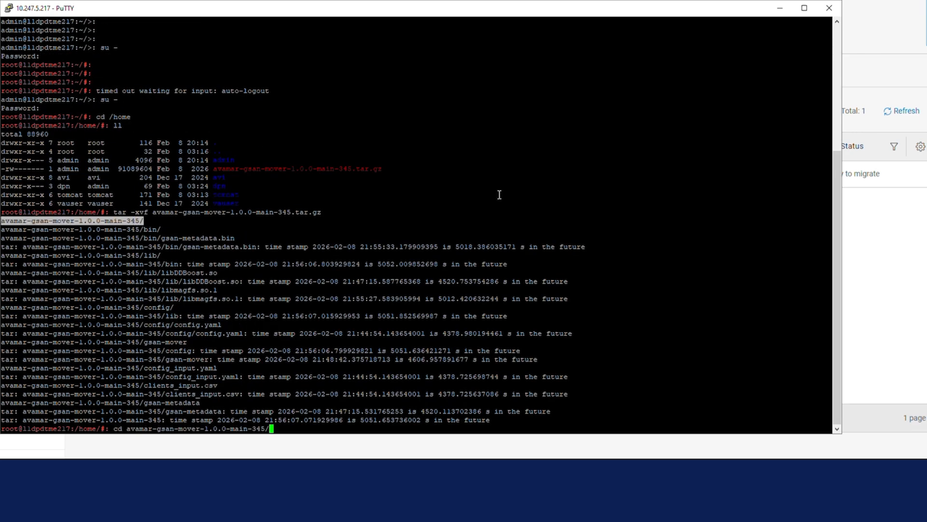
key("BackSpace")
key("Return")
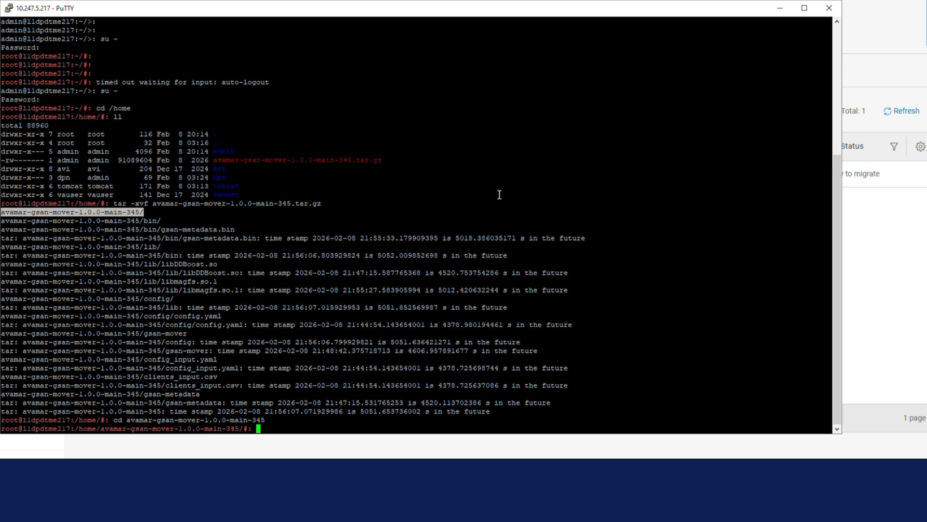
List the extracted files with ls -lart and highlight clients_input.csv in the listing
type("ls -lart")
key("Return")
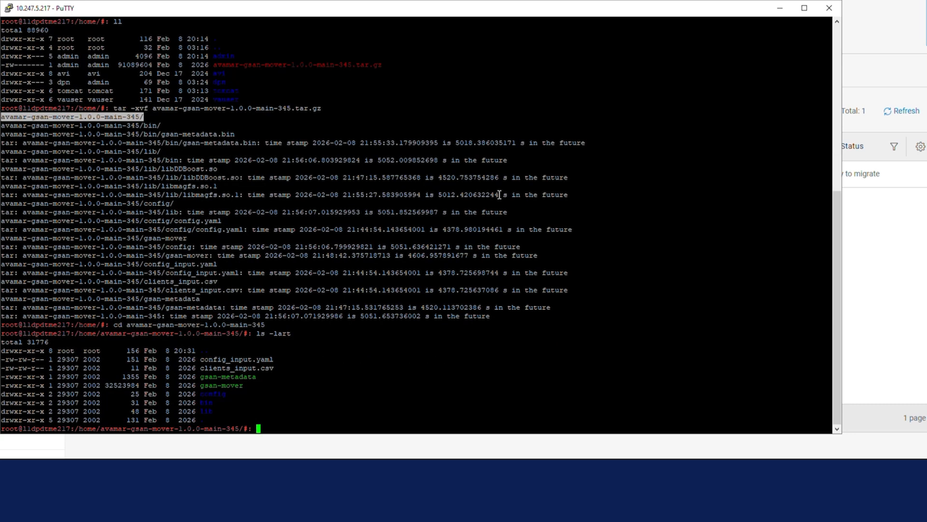
double_click(253, 367)
key("ctrl+c")
left_click(367, 368)
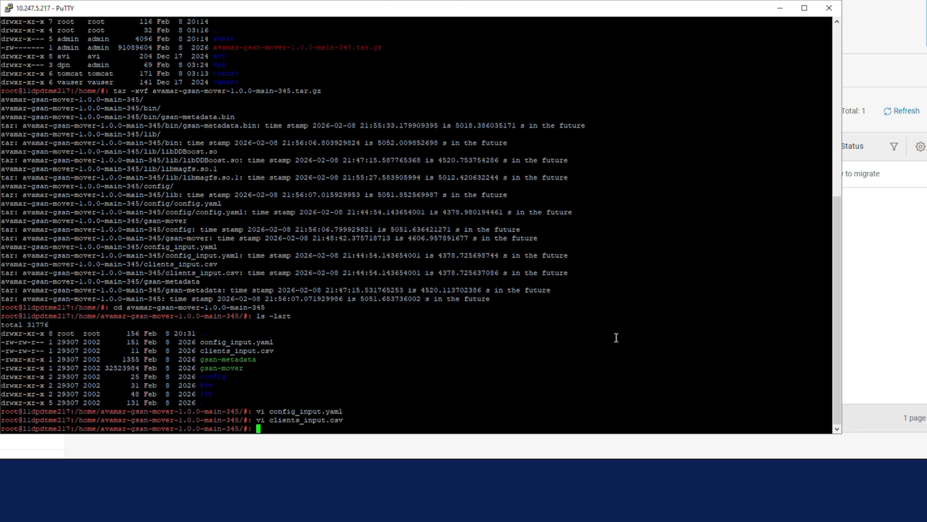
Open config_input.yaml in vi, examine the Avamar and DataDomains connection settings, and quit without saving
key("Up")
key("Up")
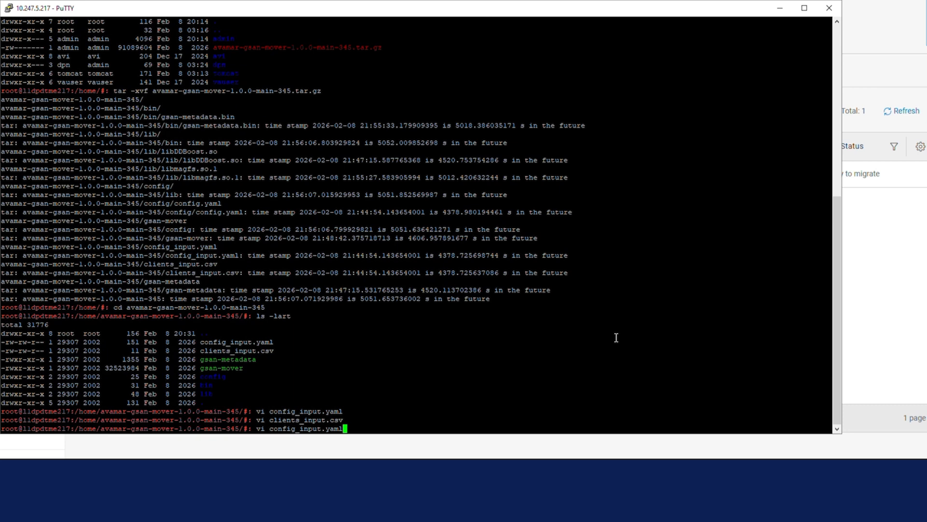
key("Return")
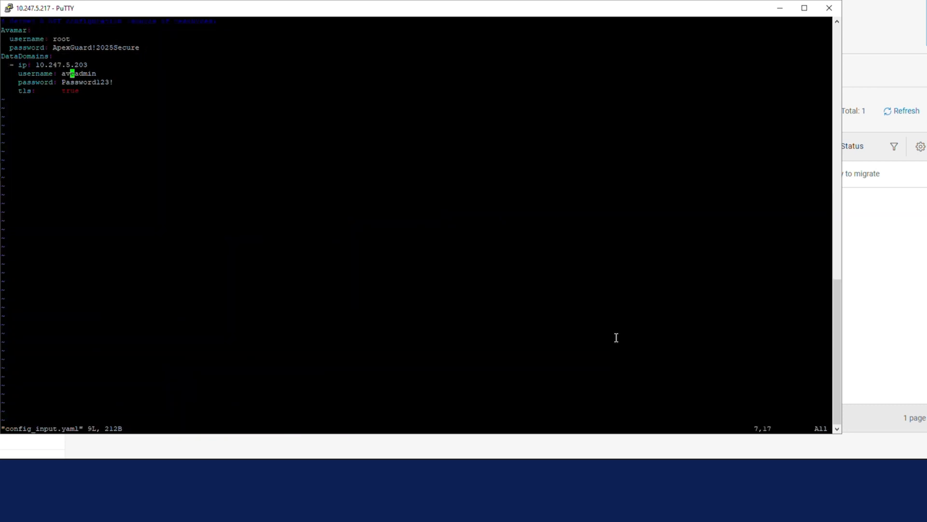
key("Up")
key("Up")
key("Up")
key("Up")
key("Up")
key("Down")
key("Down")
key("Right")
key("Right")
key("Right")
key("Right")
key("Right")
key("Right")
key("Right")
key("Right")
key("Right")
key("Right")
key("Down")
key("Down")
key("Down")
key("Down")
key("Down")
type(":q")
key("Return")
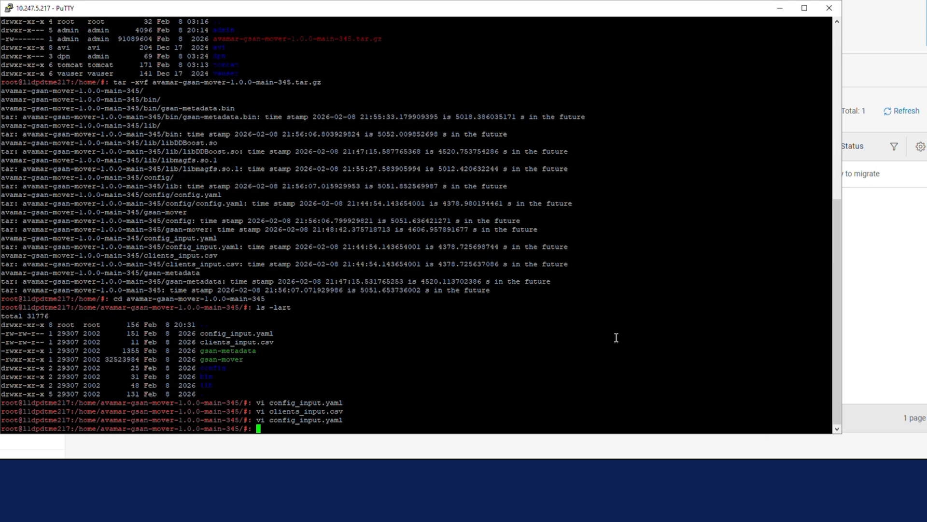
Open clients_input.csv in vi, check the client name and domain entry, and write and quit the file
key("Up")
key("Up")
key("Return")
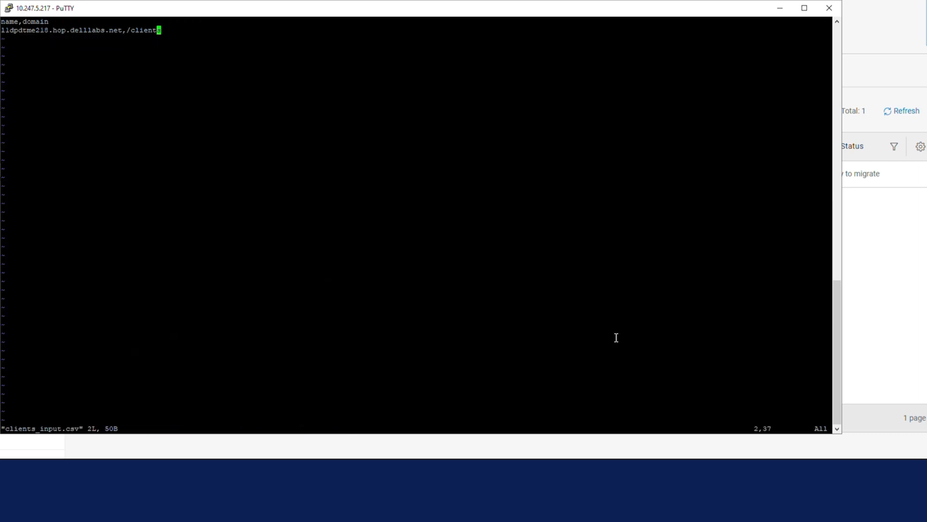
key("Escape")
type(":wq")
key("Return")
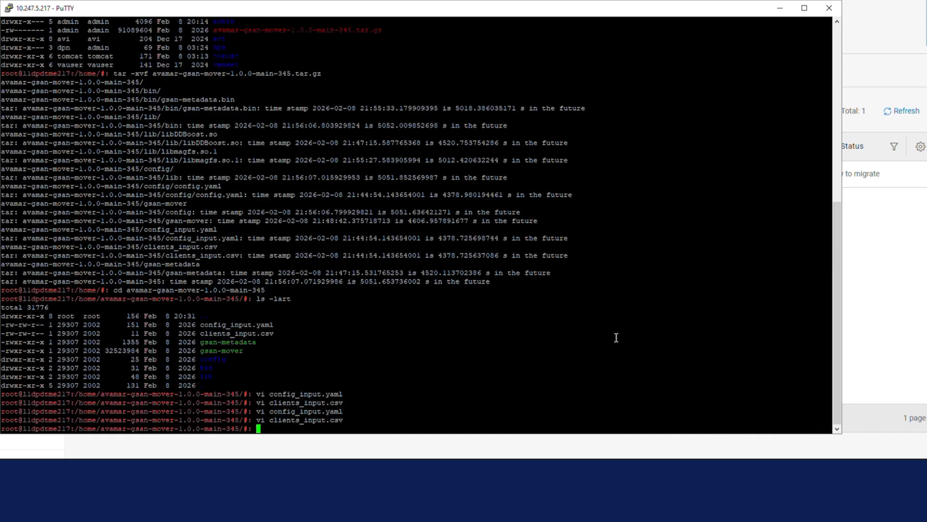
Run ./gsan-mover with config_input.yaml as the --config-file and clients_input.csv as the --clients-file
key("Return")
key("Return")
type("./gsan-mover --")
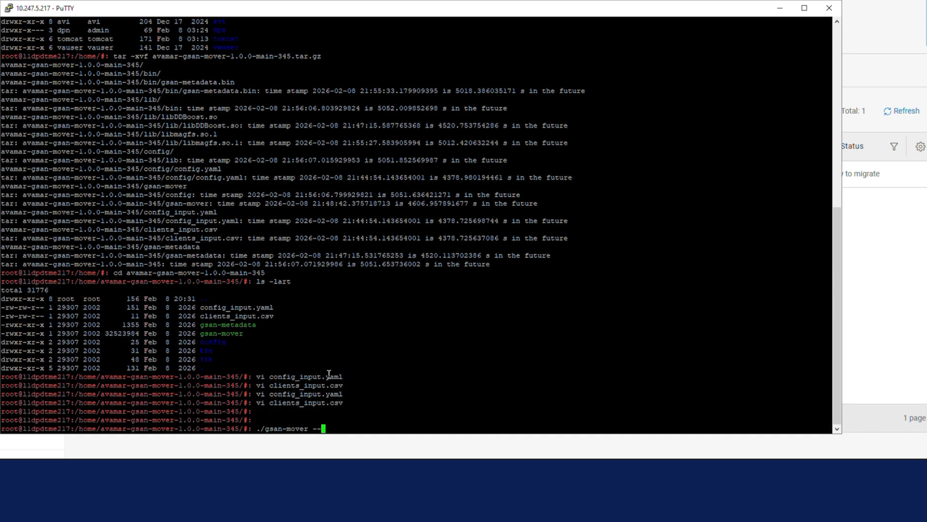
type("config-file")
double_click(306, 376)
right_click(395, 302)
type("--clients-file")
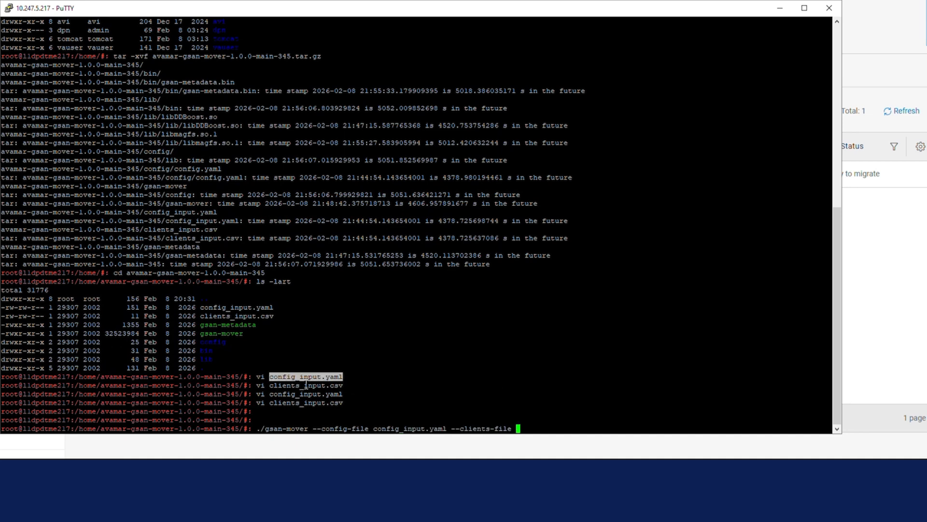
double_click(306, 385)
right_click(439, 294)
key("Return")
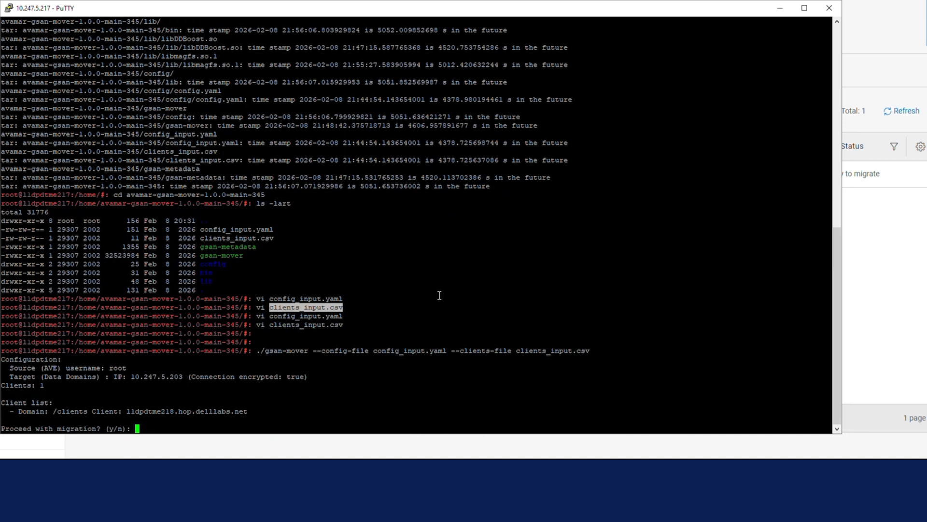
Confirm the migration prompt with y and let the mover run until the shell prompt returns
type("y")
key("Return")
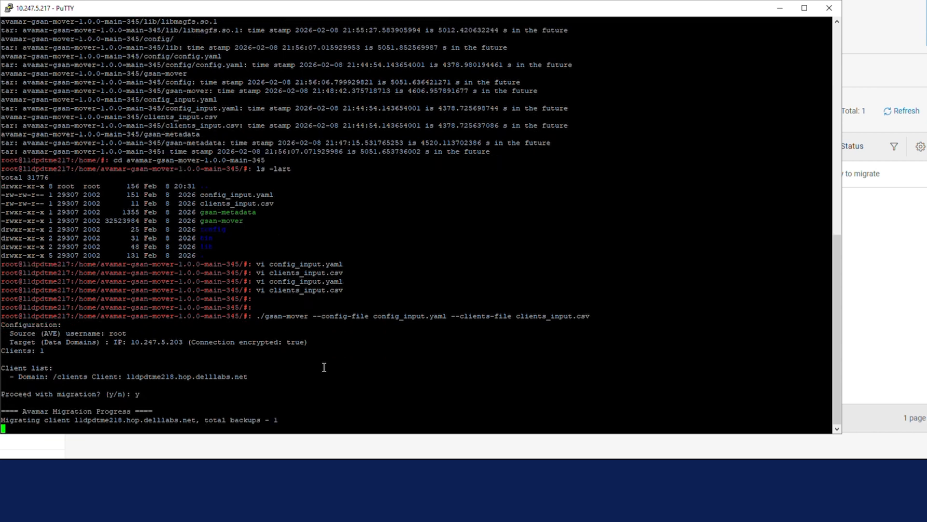
key("Return")
key("Return")
key("Return")
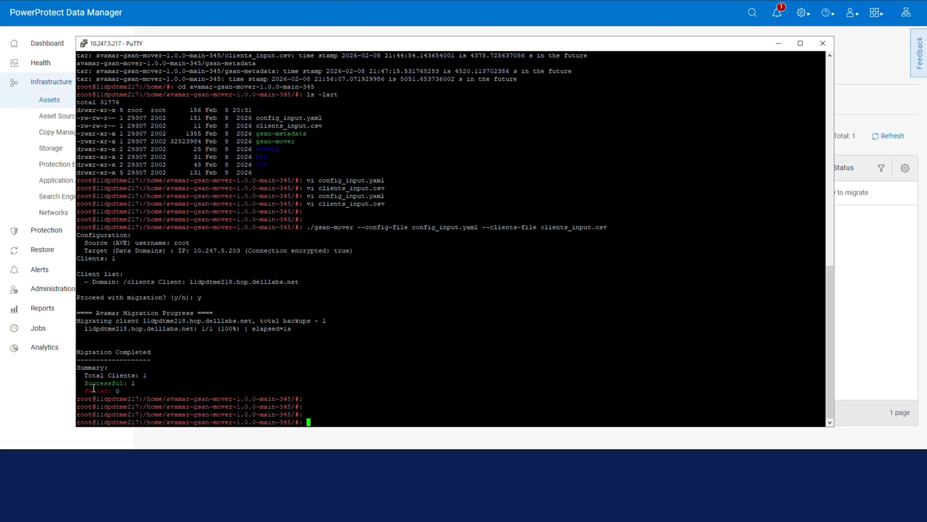
Switch to PowerProtect Data Manager and migrate the non-migrated asset l1dpdtme218.hop.delllabs.net to Data Manager
left_click(777, 44)
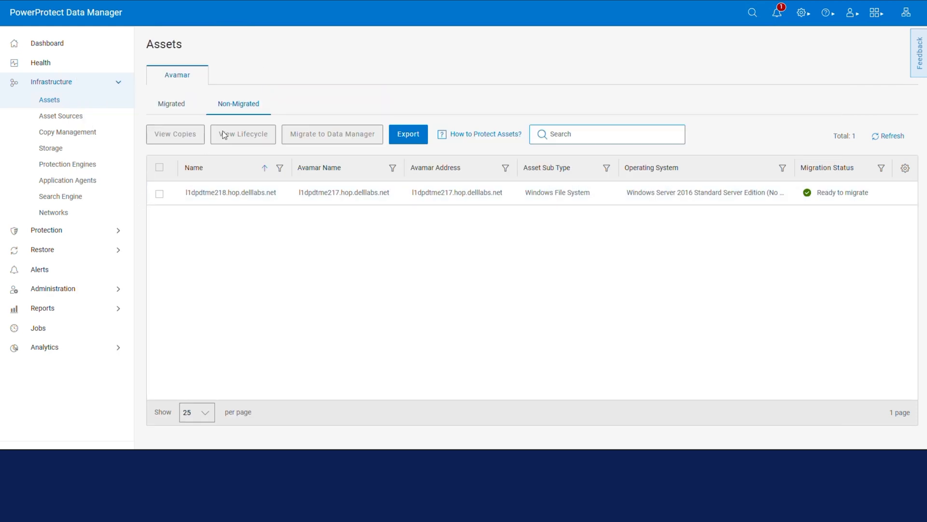
left_click(160, 194)
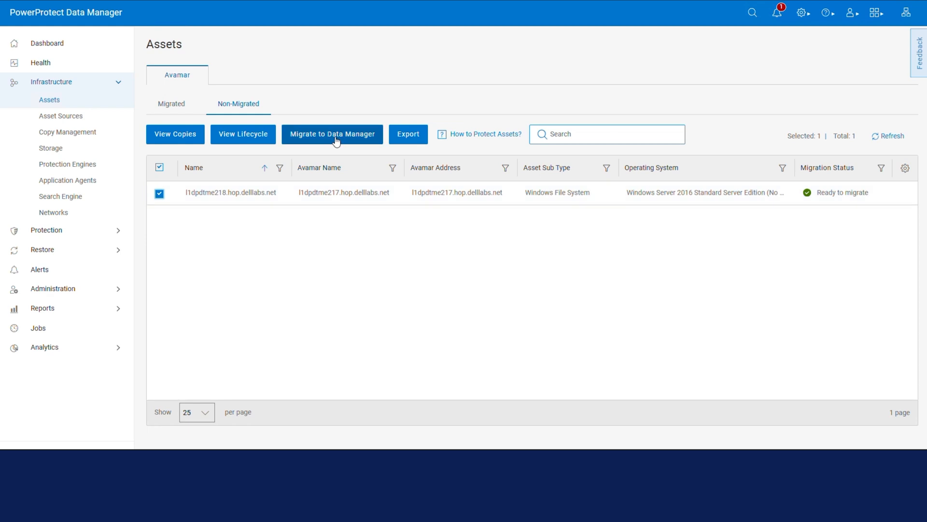
left_click(333, 139)
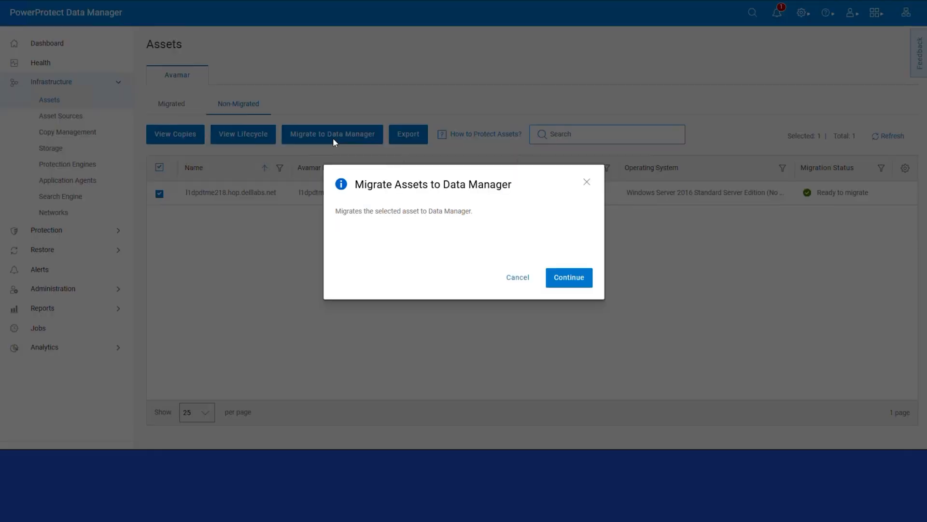
left_click(568, 278)
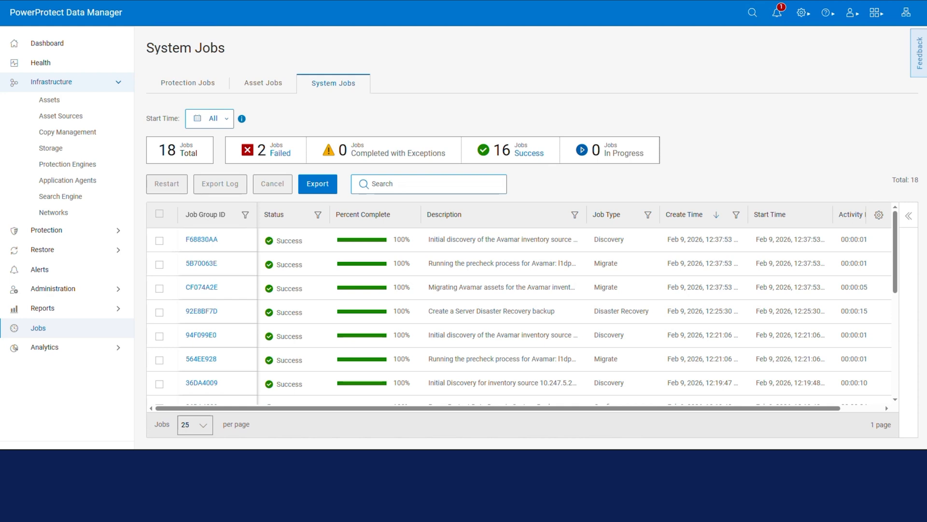
Examine the details of system job CF074A2E, which migrates the Avamar assets
left_click(241, 289)
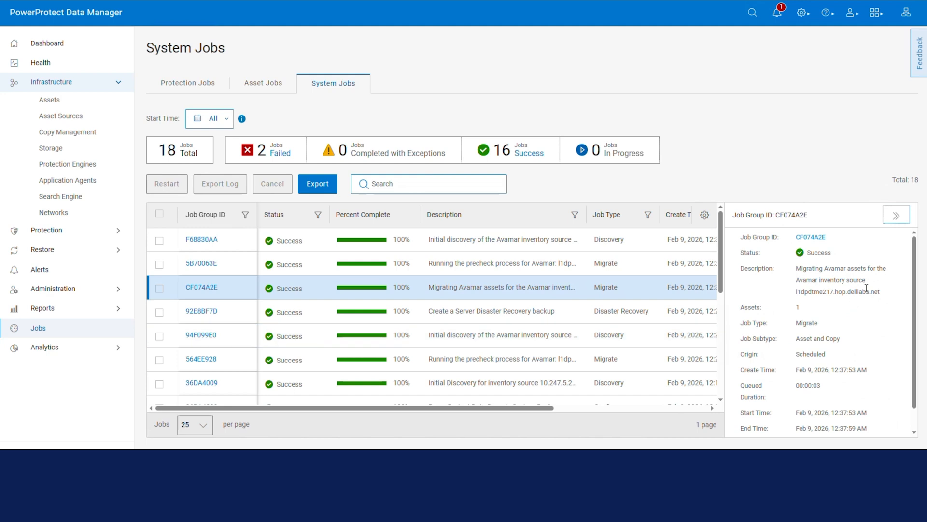
scroll(843, 303, "down", 1)
scroll(796, 402, "up", 1)
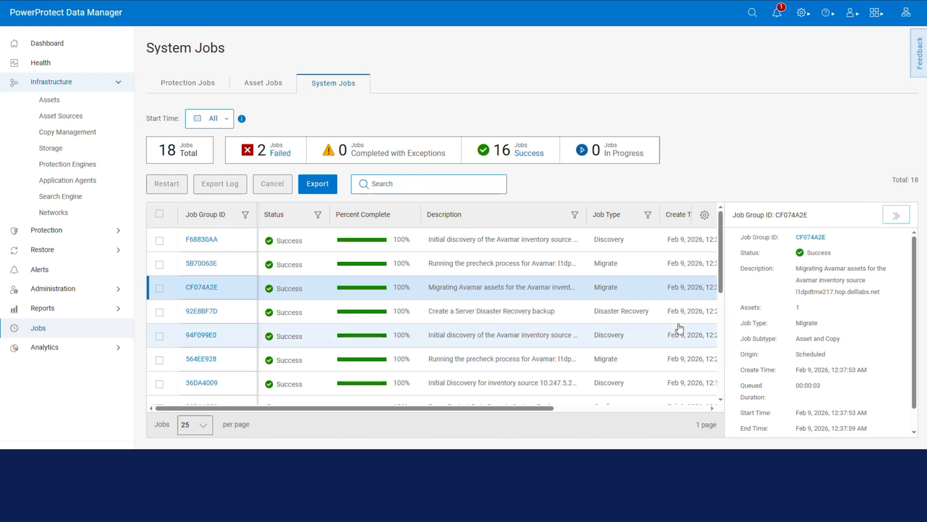
Check the non-migrated and migrated Avamar lists among the infrastructure assets
left_click(86, 101)
left_click(239, 105)
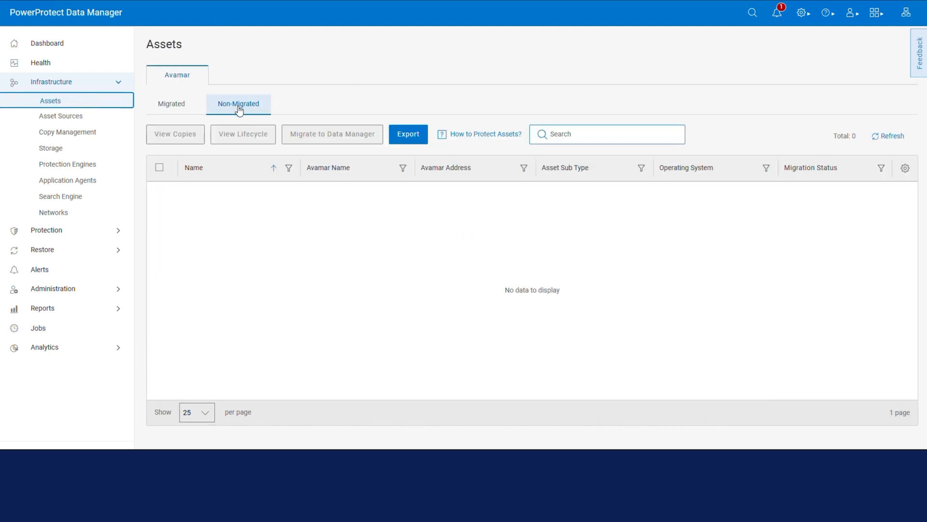
left_click(171, 104)
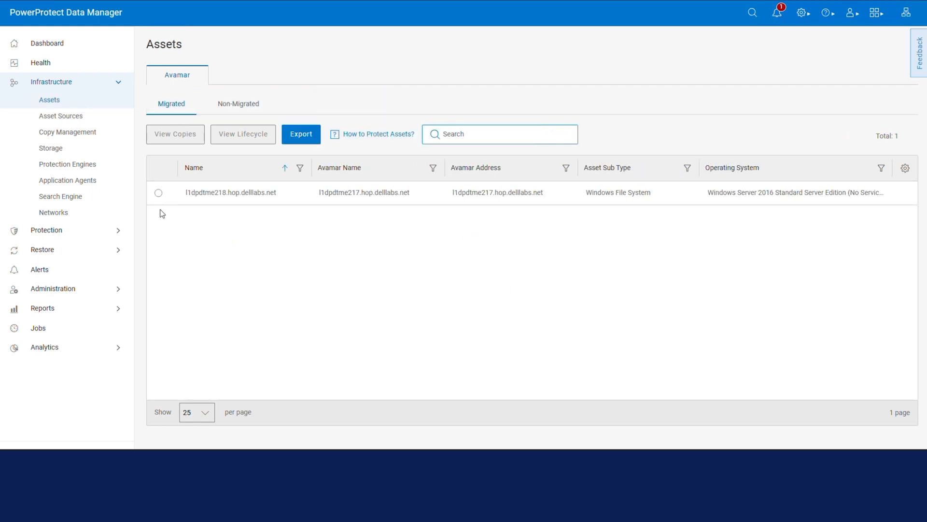
View the copies of migrated asset l1dpdtme218.hop.delllabs.net and select its Feb 8, 2026 copy
left_click(159, 193)
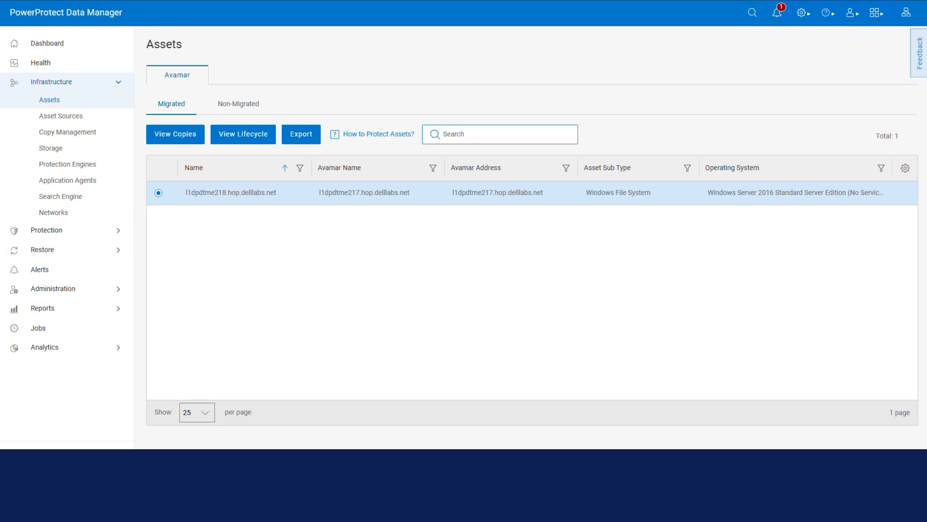
left_click(181, 138)
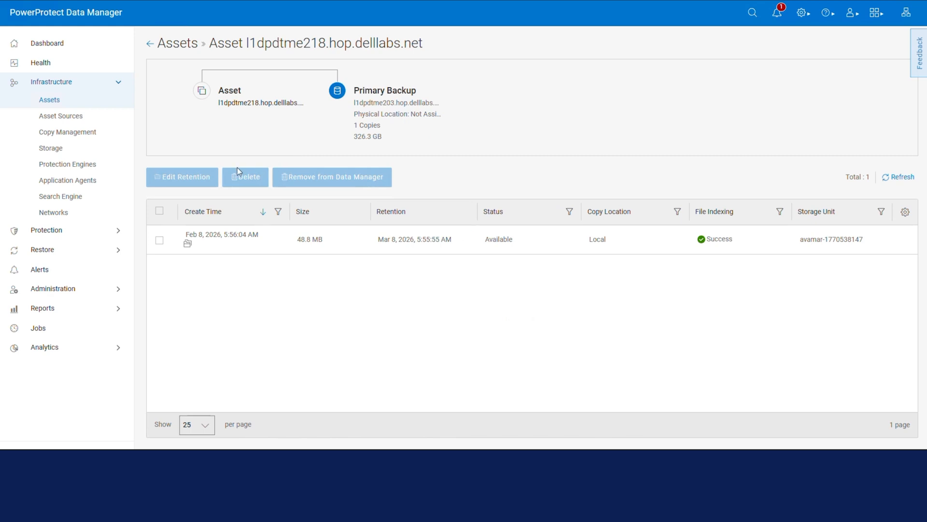
left_click(159, 240)
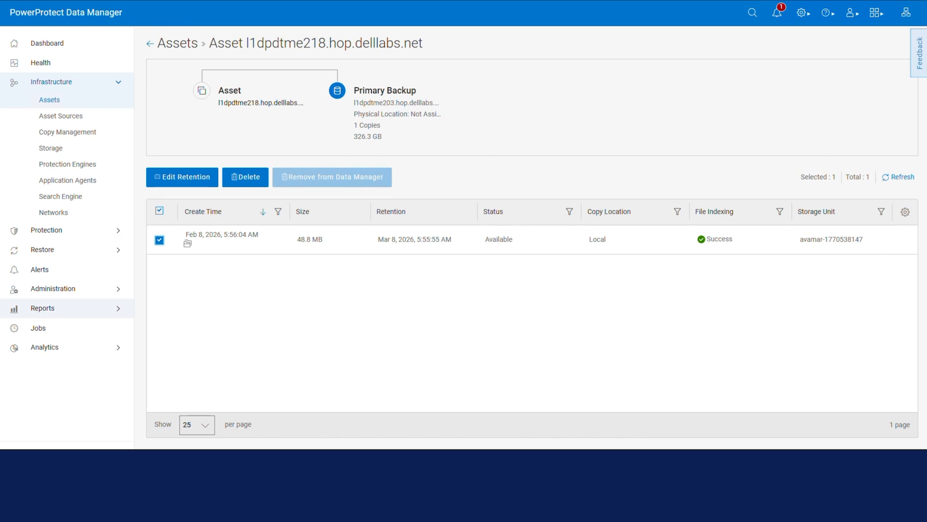
Start a restore of migrated asset l1dpdtme218.hop.delllabs.net using its Feb 8, 2026 copy and continue to the scope options
left_click(77, 251)
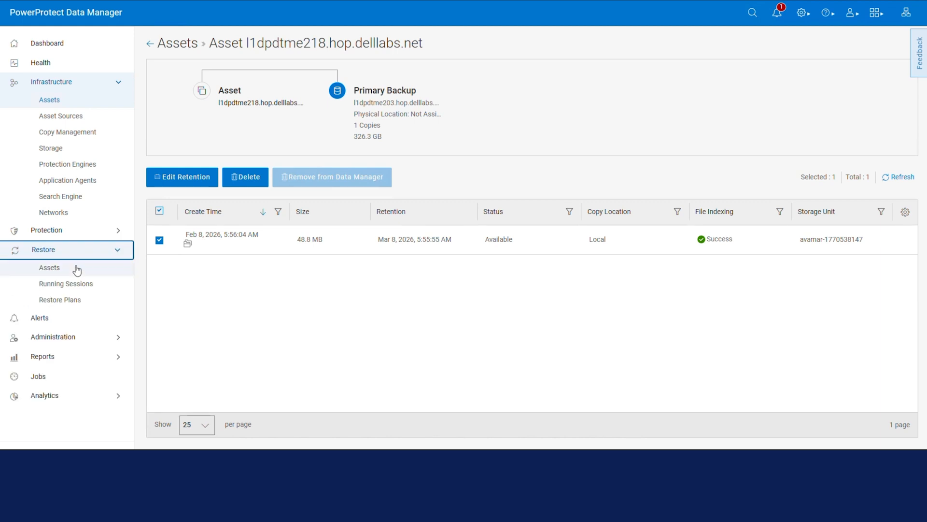
left_click(76, 268)
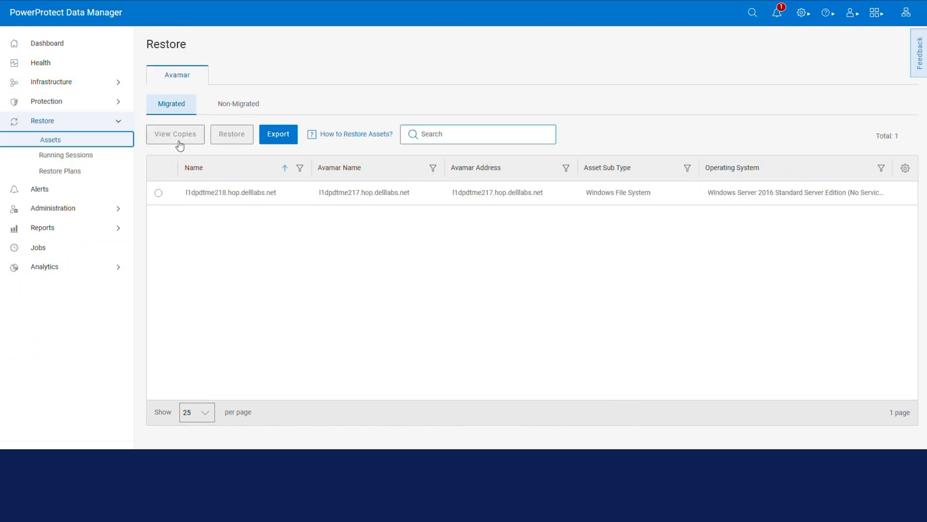
left_click(159, 194)
left_click(234, 139)
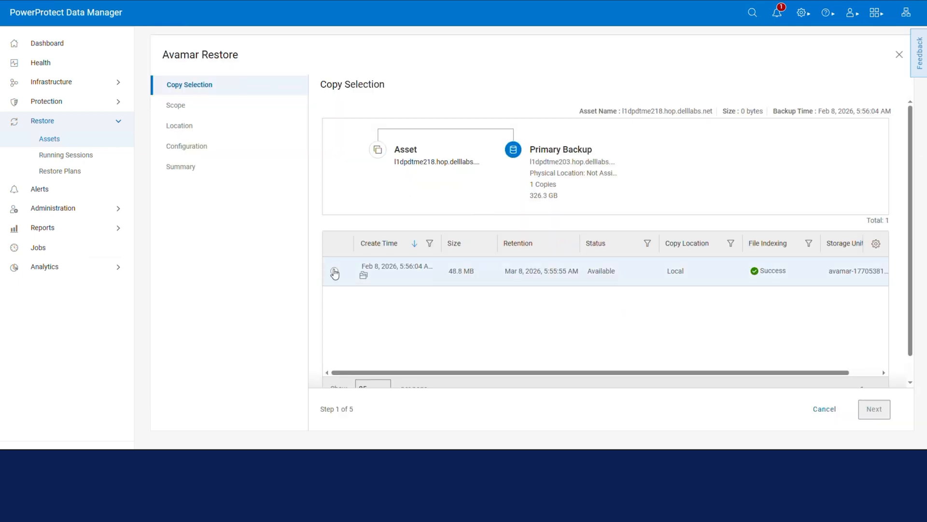
left_click(334, 272)
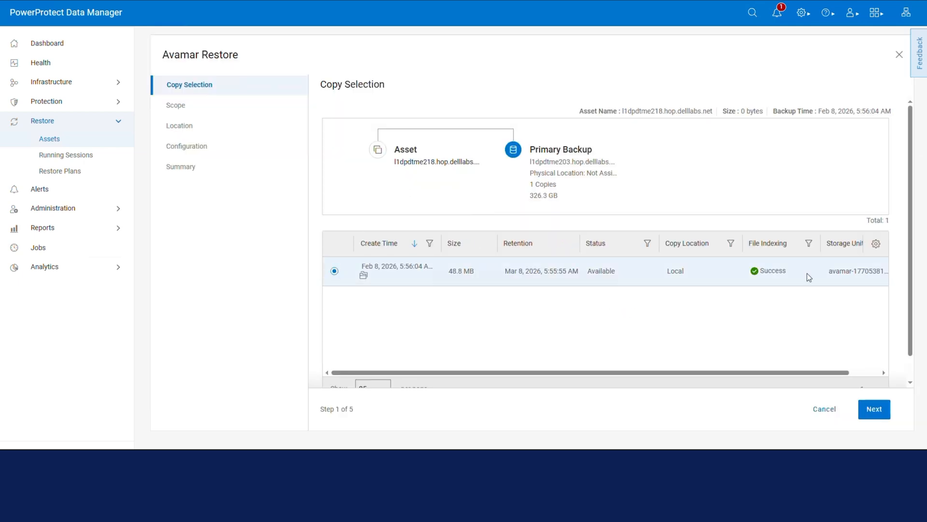
left_click(875, 410)
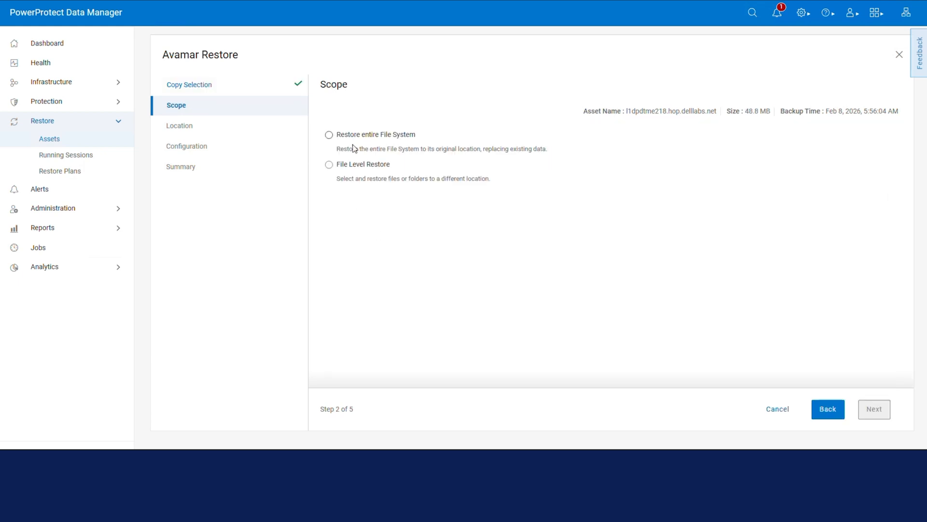
Compare the two restore scopes, choose File Level Restore, and continue to the host location
left_click(376, 172)
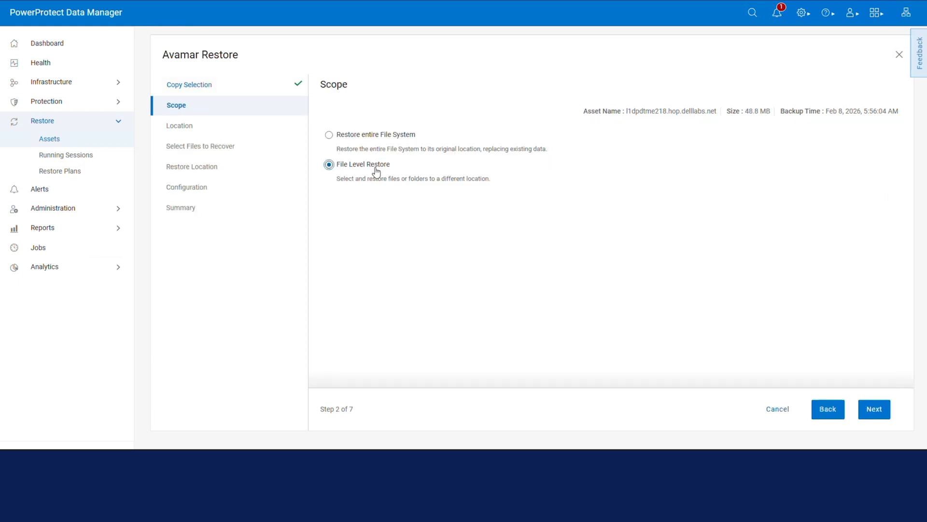
left_click(361, 136)
left_click(357, 167)
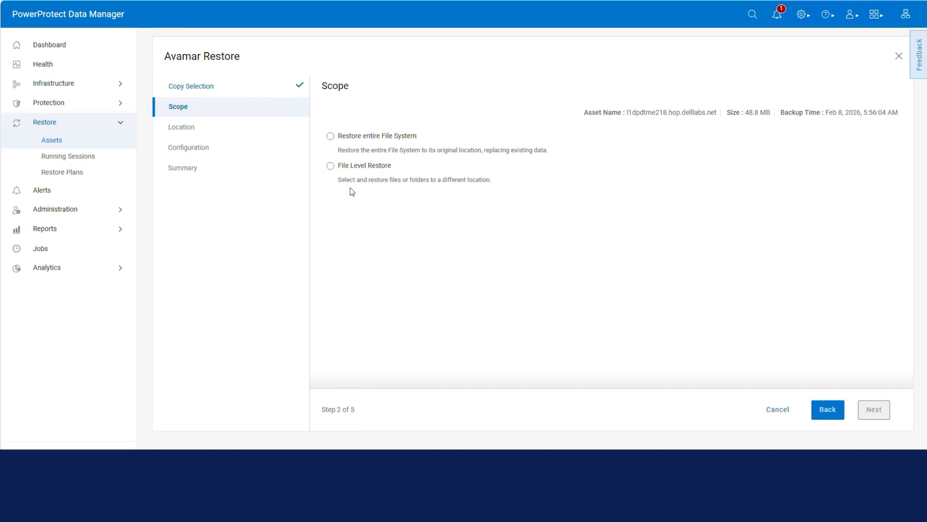
left_click(371, 135)
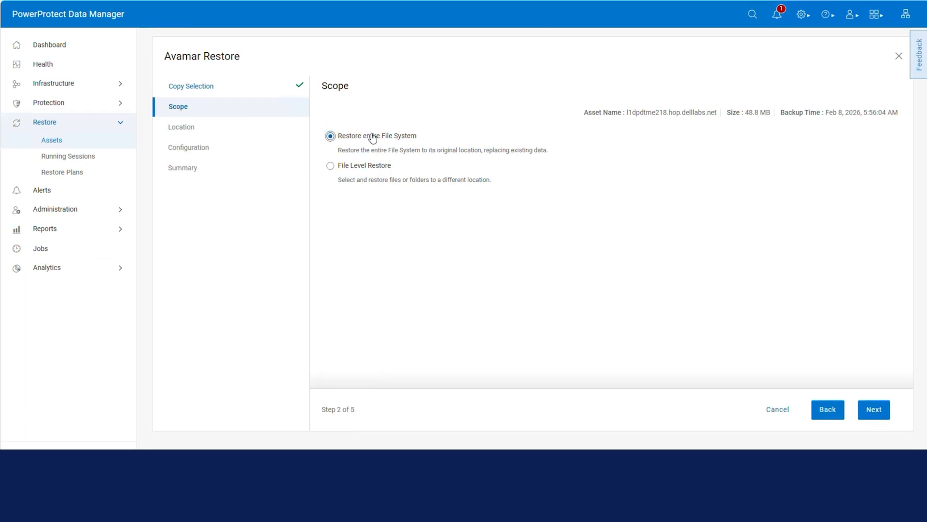
left_click(373, 168)
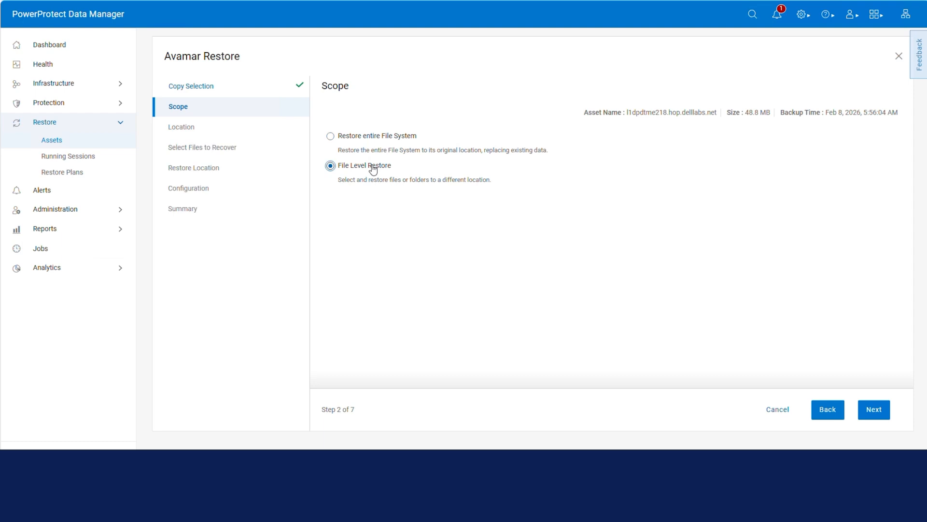
left_click(407, 137)
left_click(362, 169)
left_click(877, 410)
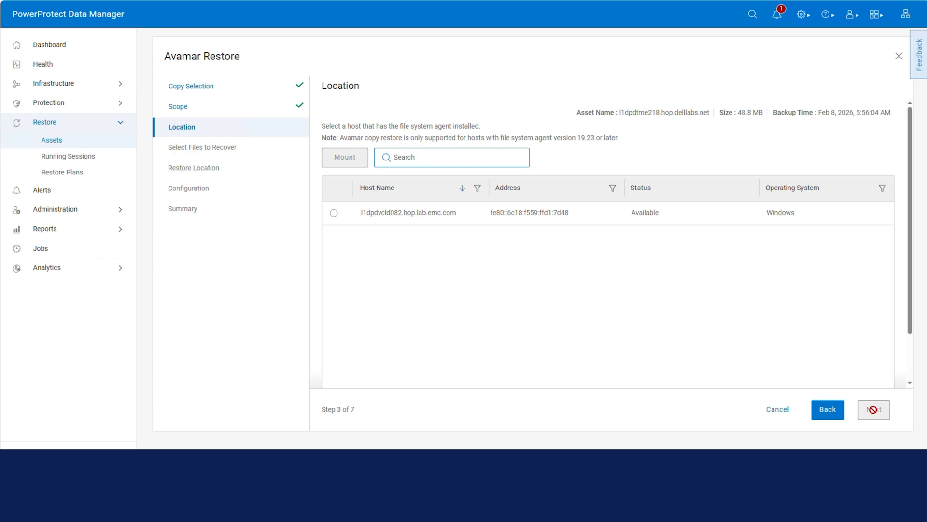
Mount the backup copy on host l1dpdvcld082.hop.lab.emc.com and proceed to file selection
left_click(334, 213)
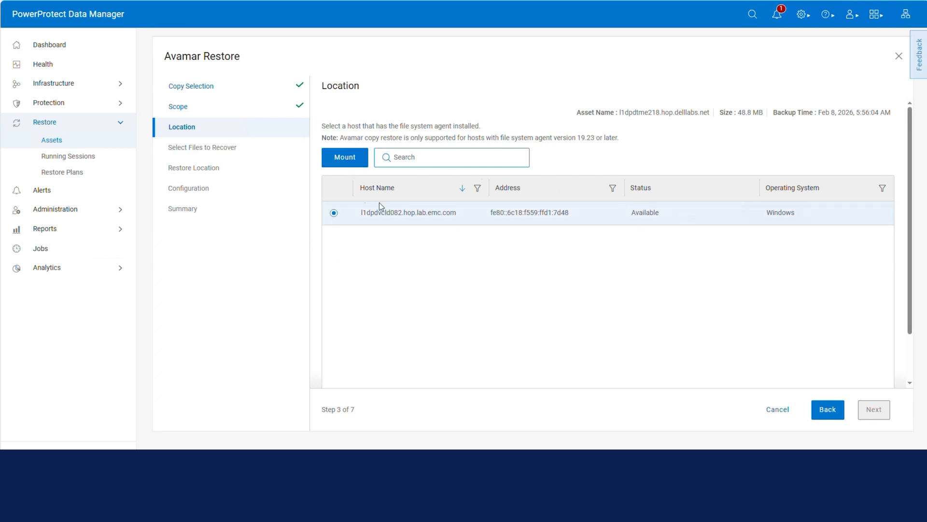
left_click(345, 159)
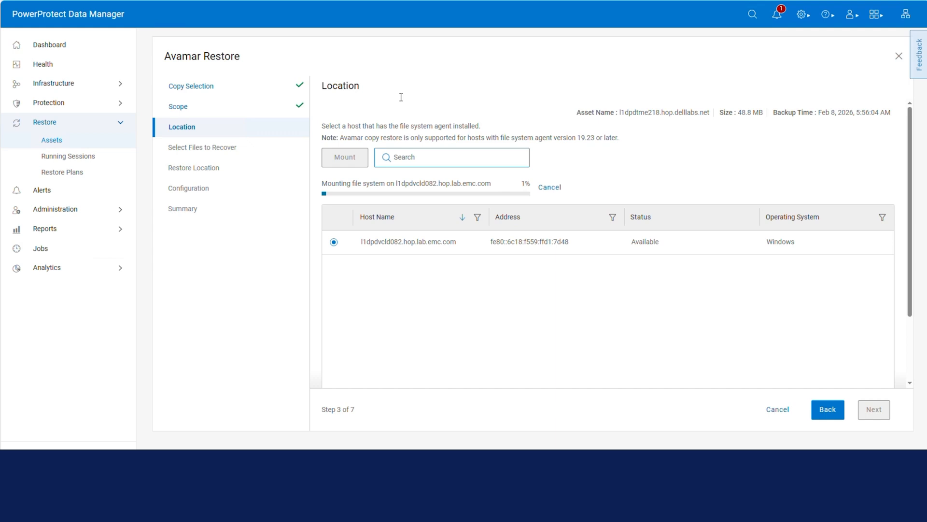
left_click(878, 411)
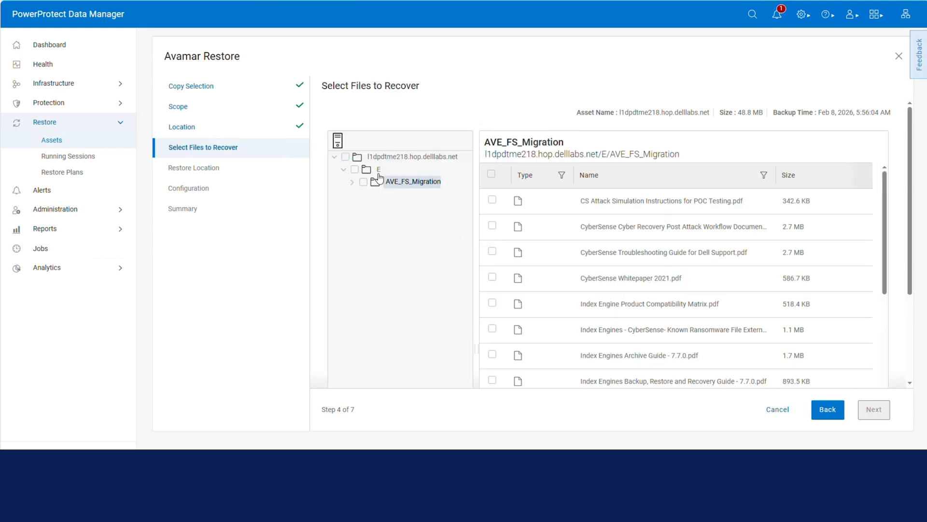
Select the AVE_FS_Migration folder on drive E for recovery and proceed to the restore location
left_click(378, 171)
left_click(492, 200)
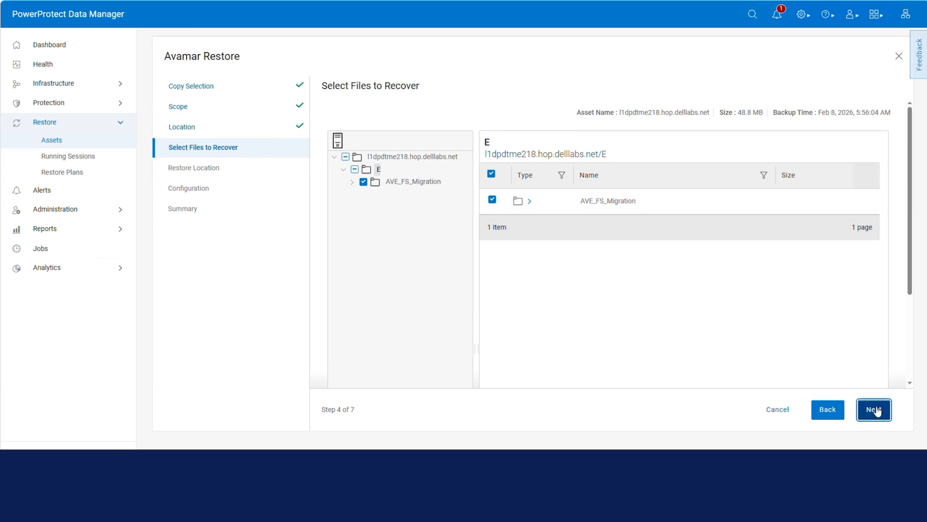
left_click(873, 409)
Add a destination folder named Restore_FS_AVAMAR_COPY on F:\ and continue to the restore configuration
left_click(356, 253)
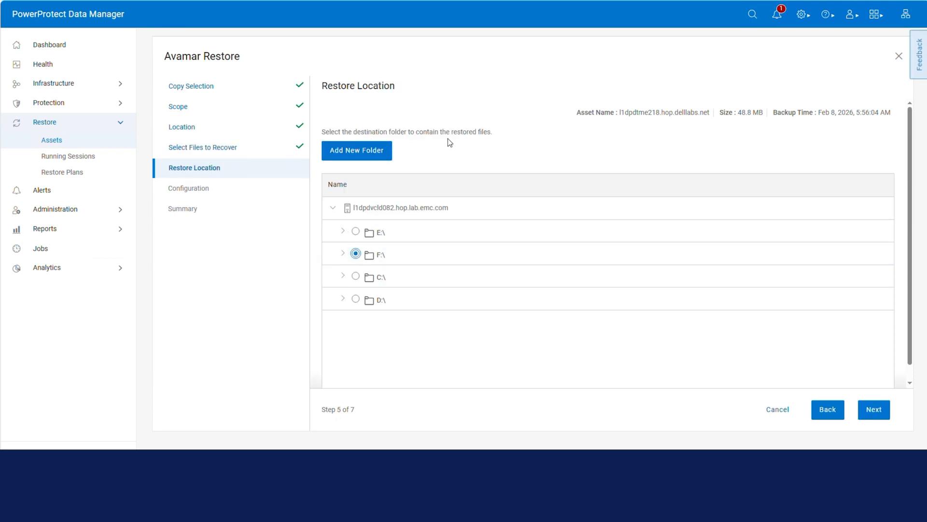
left_click(371, 152)
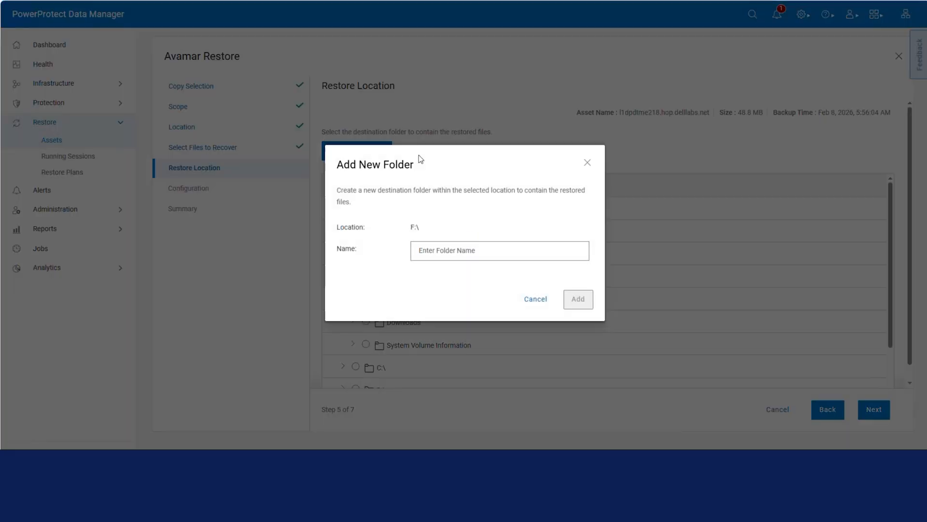
left_click(454, 251)
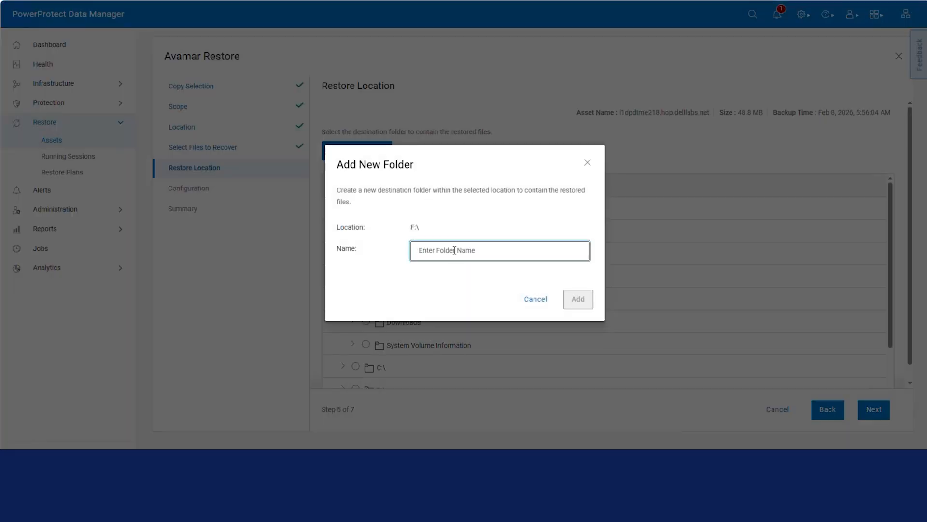
type("Restore_FS_AVAMAR_COPY")
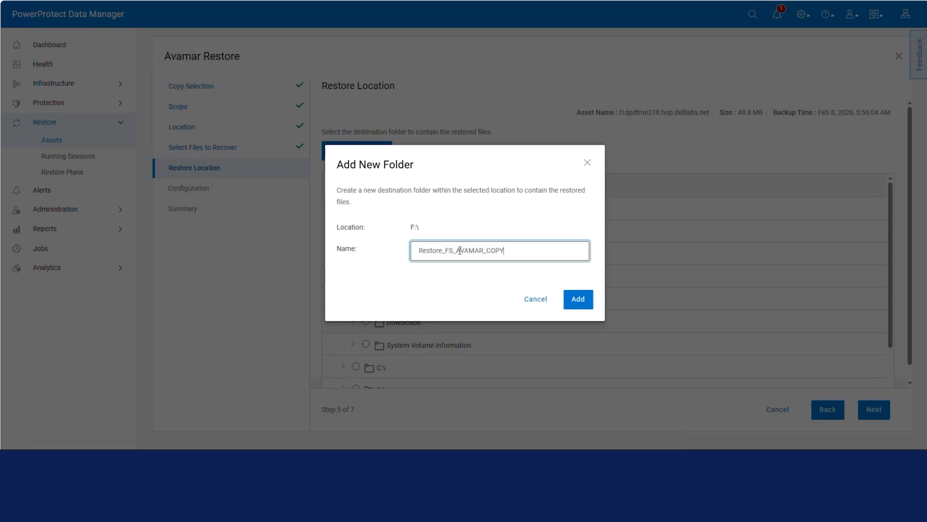
left_click(578, 299)
left_click(873, 411)
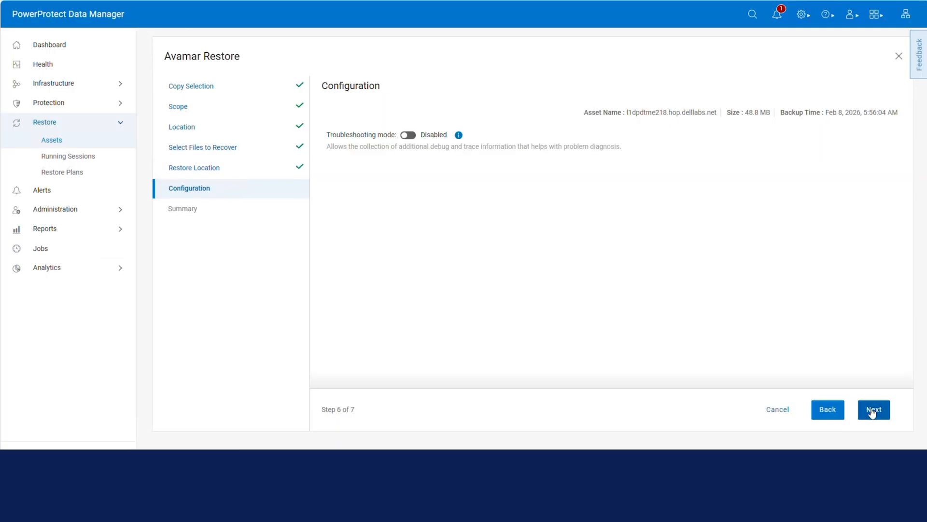
Keep troubleshooting mode disabled, review the restore summary, and start the file-level restore
left_click(874, 409)
scroll(673, 361, "down", 3)
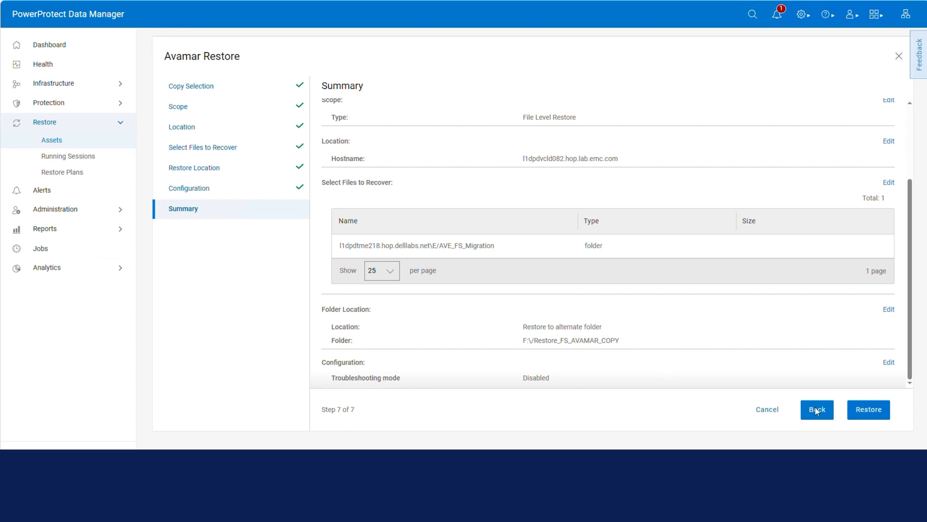
left_click(874, 409)
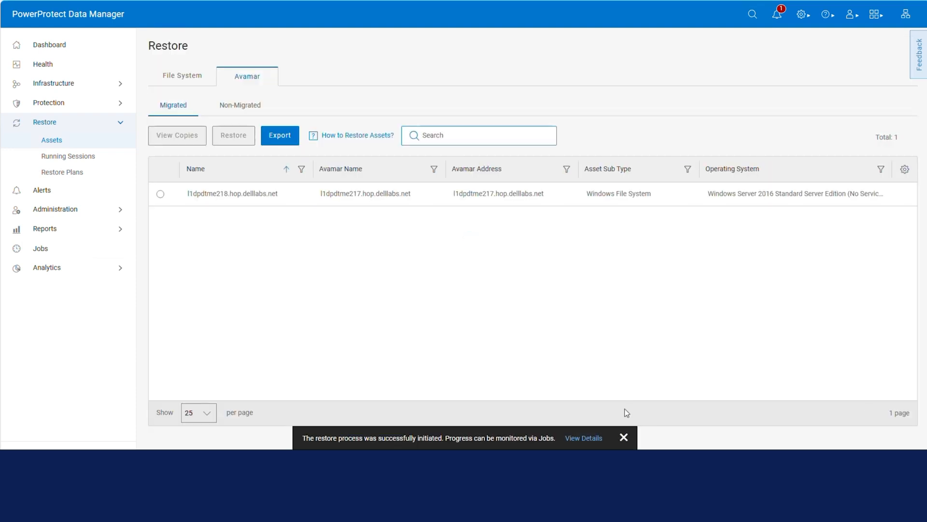
Open the Avamar FLR Restore job from the restore notification and review the step log of its l1dpdtme218.hop.delllabs.net asset
left_click(581, 438)
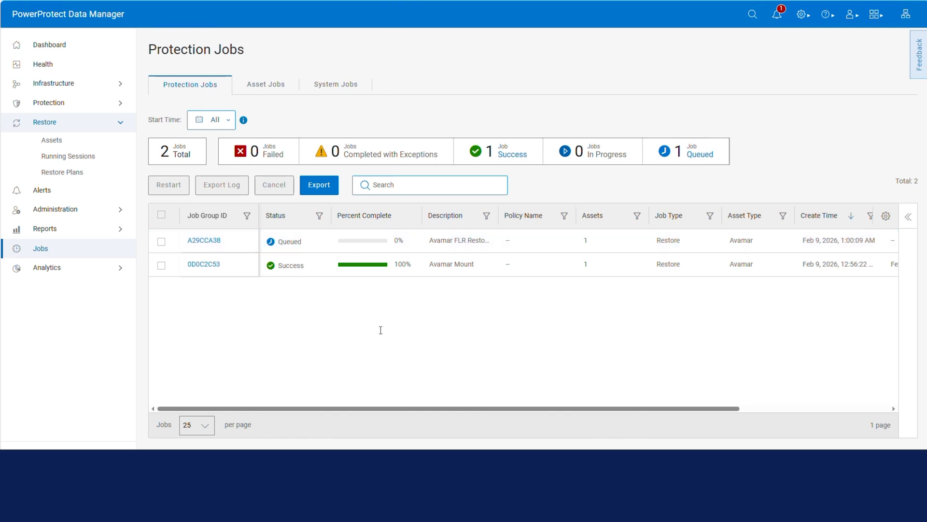
left_click(204, 241)
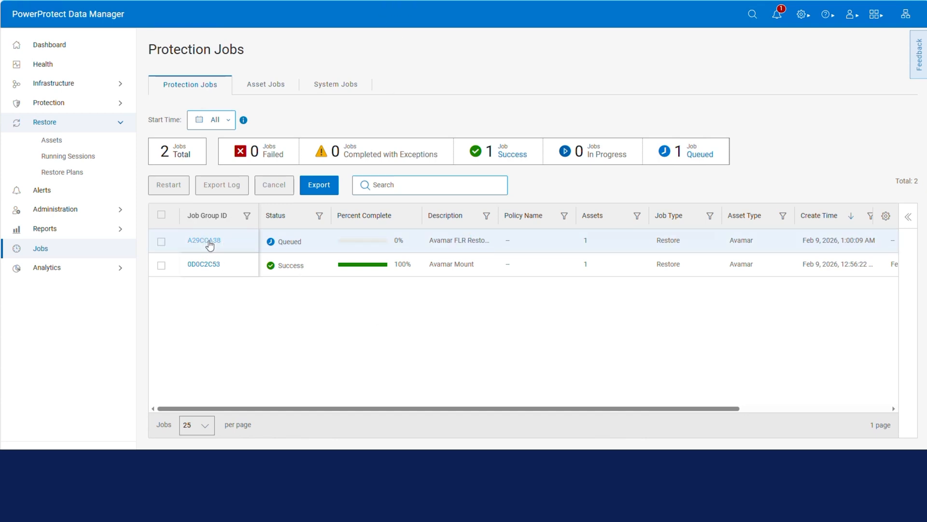
left_click(280, 337)
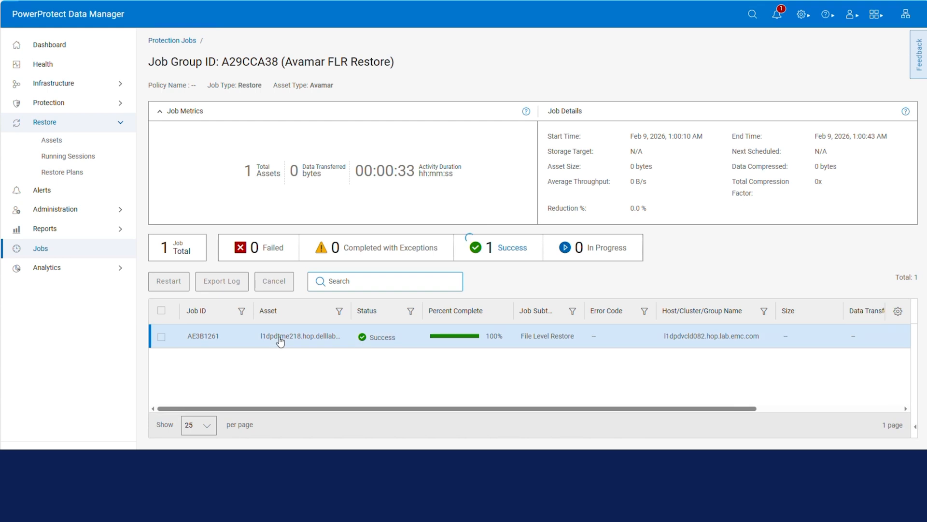
scroll(667, 367, "down", 3)
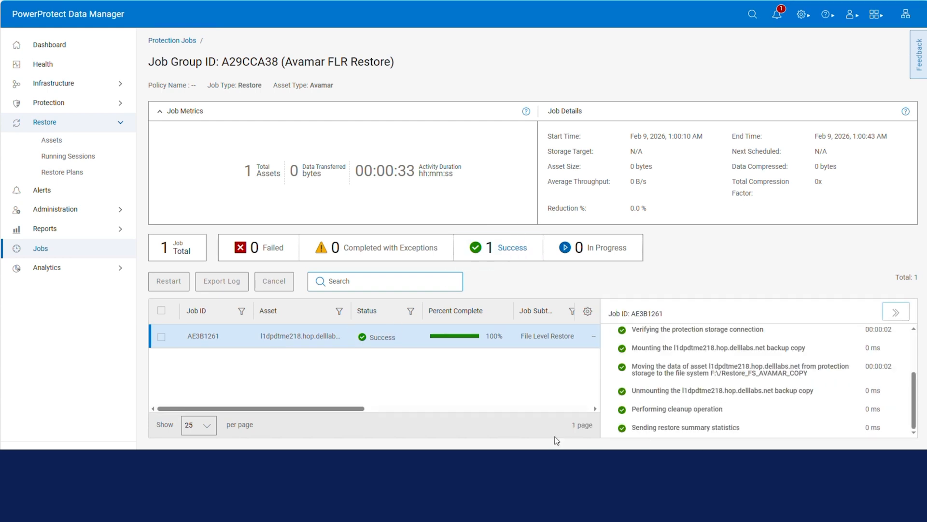
scroll(615, 390, "up", 3)
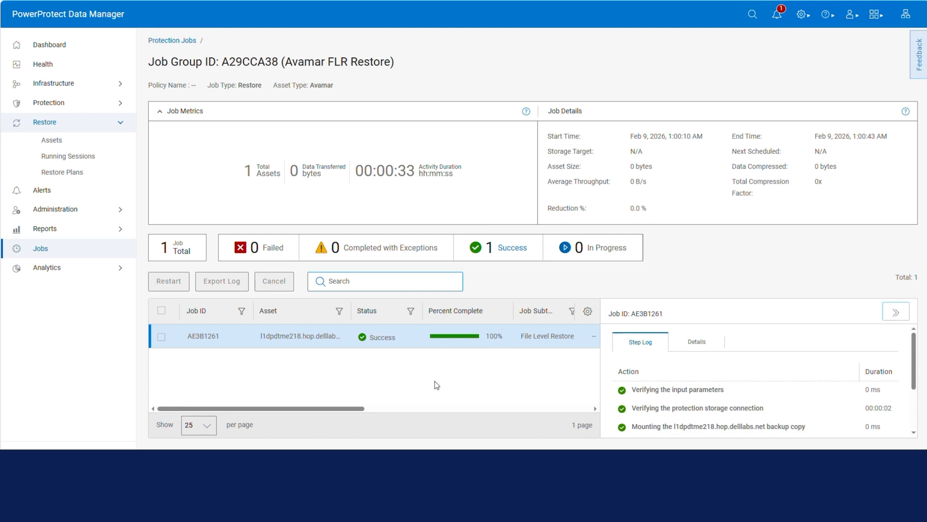
Switch to File Explorer, check the restored files in AVE_FS_Migration under F:\Restore_FS_AVAMAR_COPY, and minimize the window
left_click(367, 459)
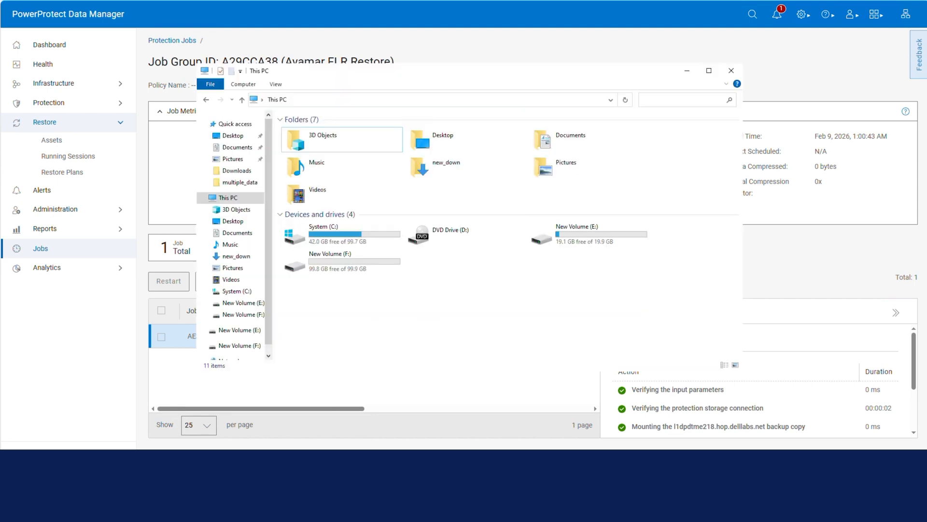
double_click(361, 265)
double_click(326, 143)
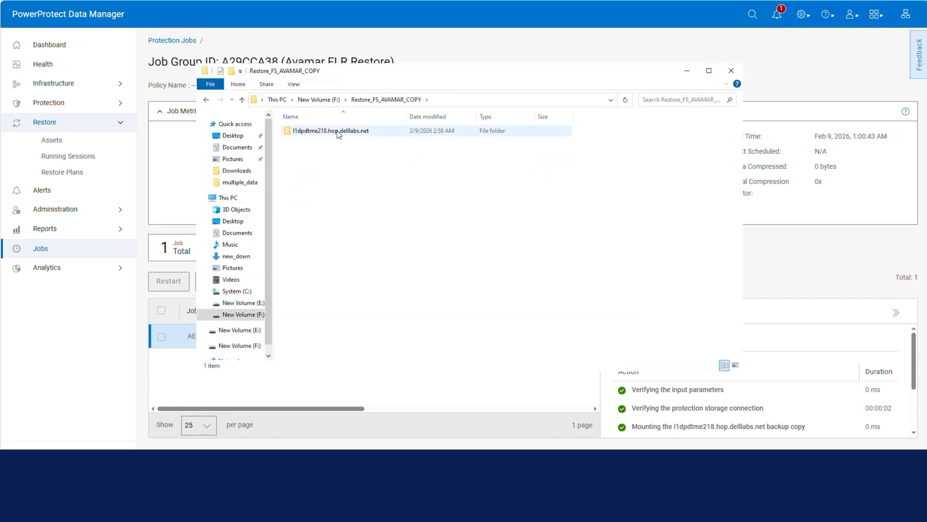
double_click(336, 130)
double_click(336, 133)
double_click(336, 131)
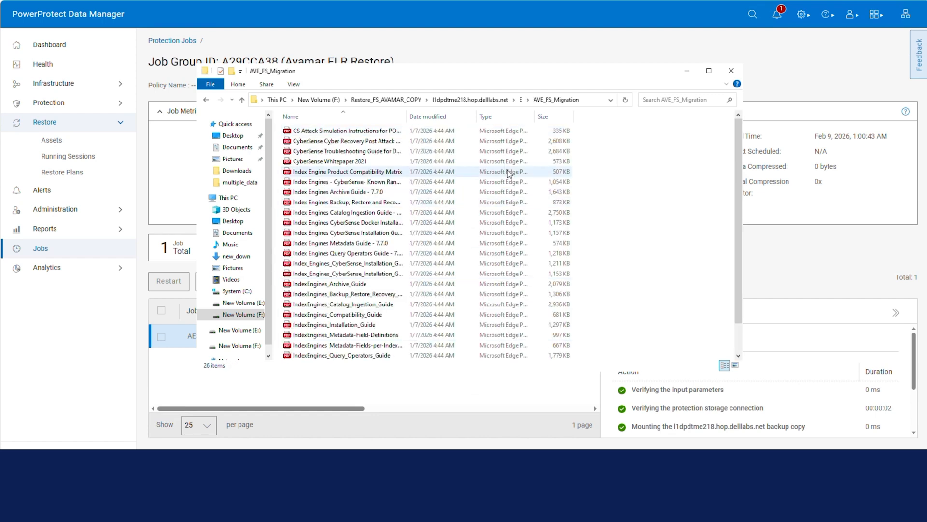
left_click(687, 71)
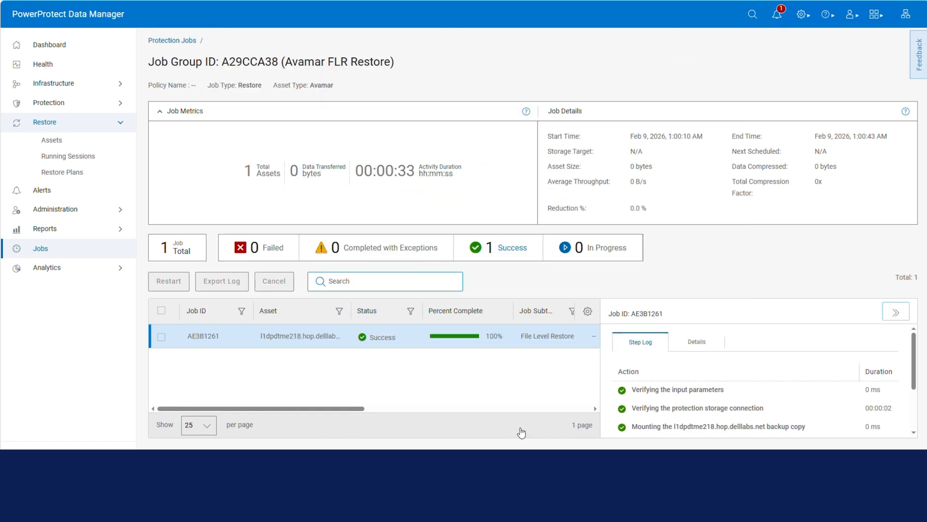